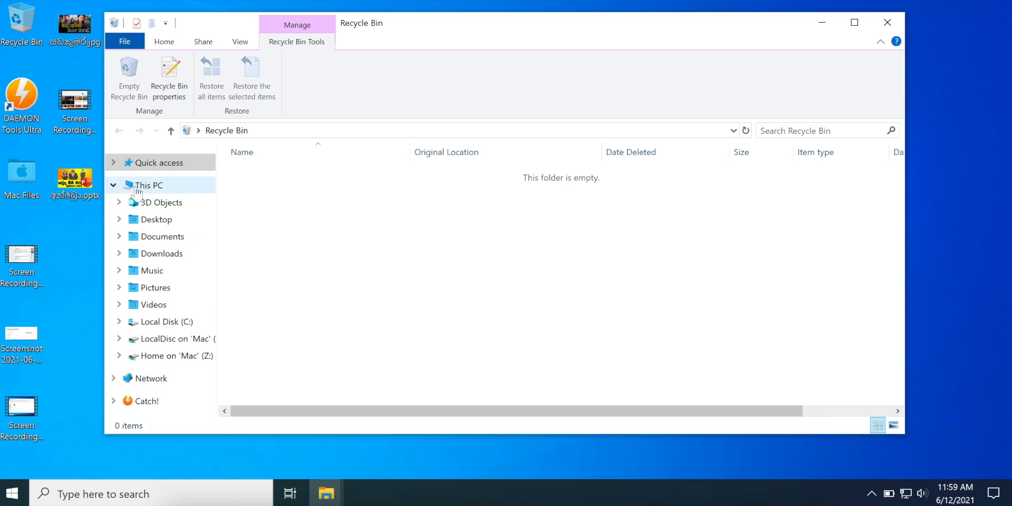
- Open Computer Management for This PC and show Disk Management under Storage
right_click(146, 187)
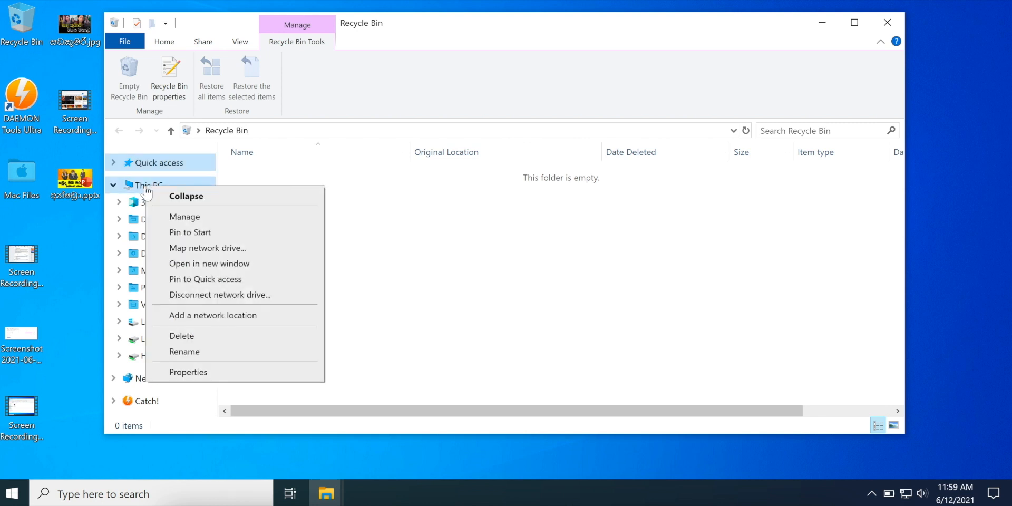
left_click(209, 220)
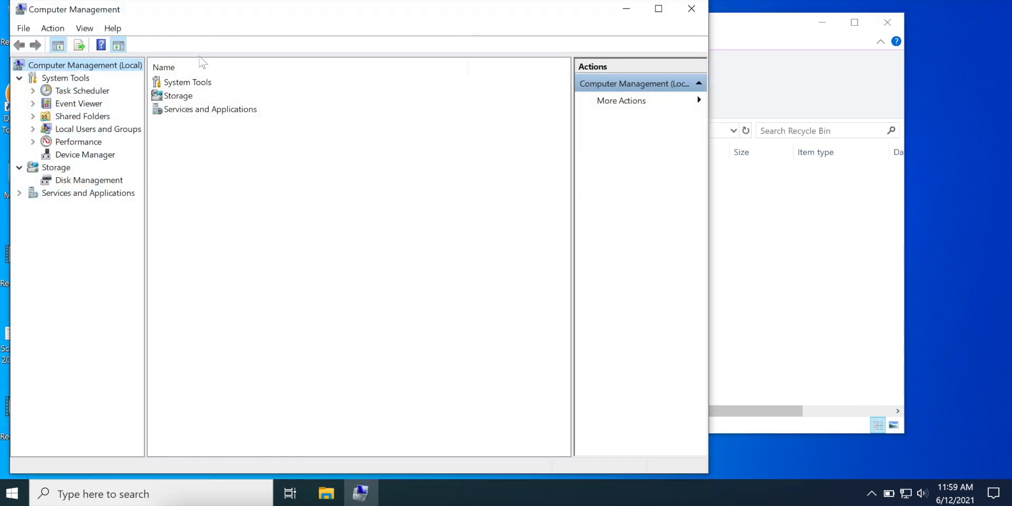
left_click_drag(242, 9, 385, 12)
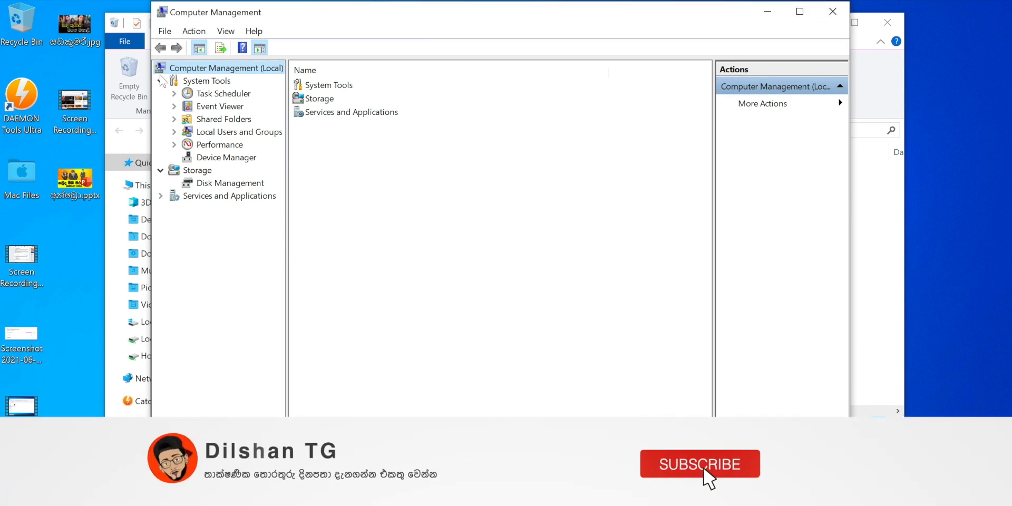
left_click(202, 170)
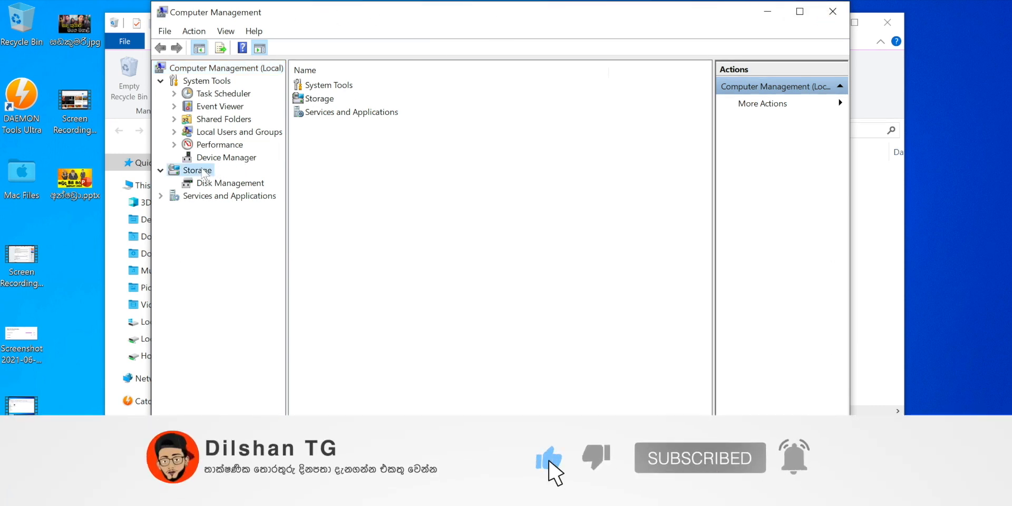
left_click(215, 184)
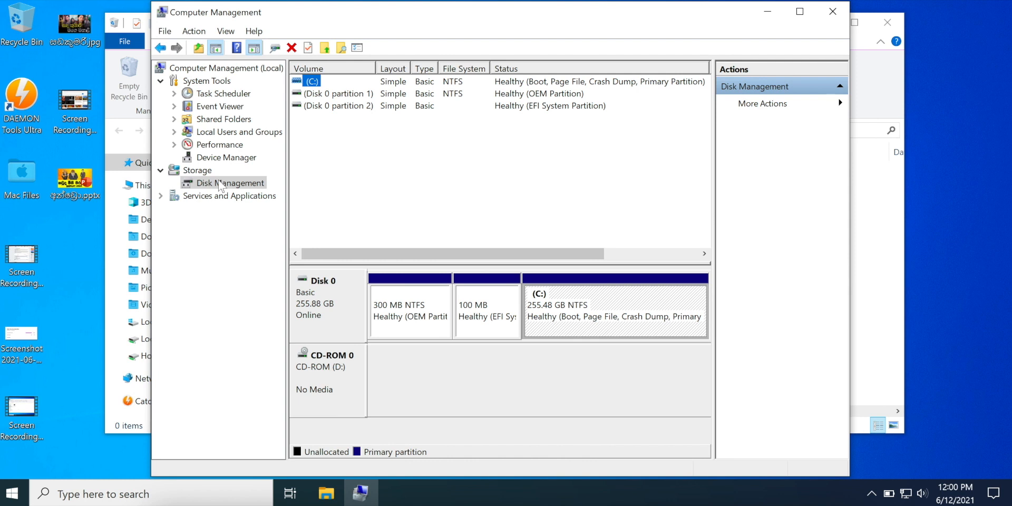
- Switch to File Explorer, examine the drives listed under This PC, and return to Disk Management
left_click(327, 493)
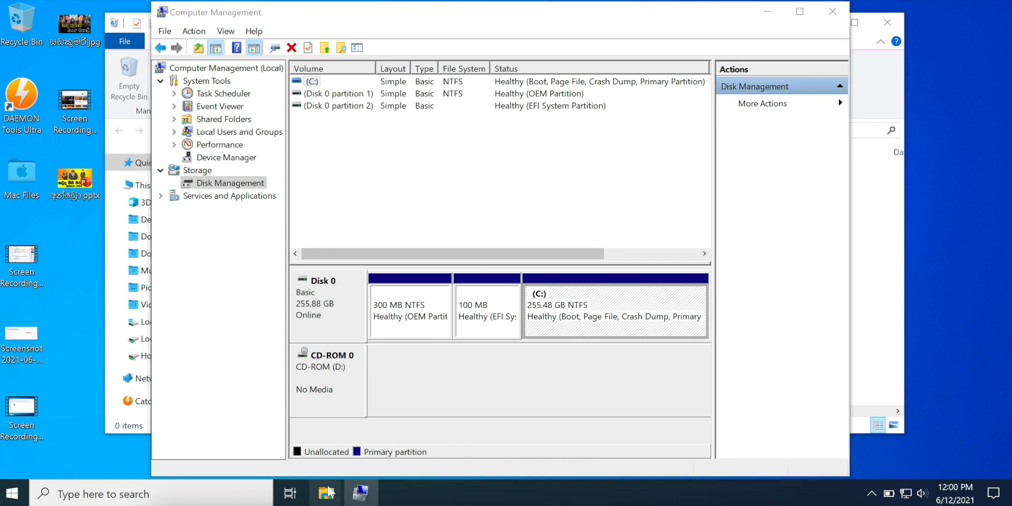
left_click(57, 419)
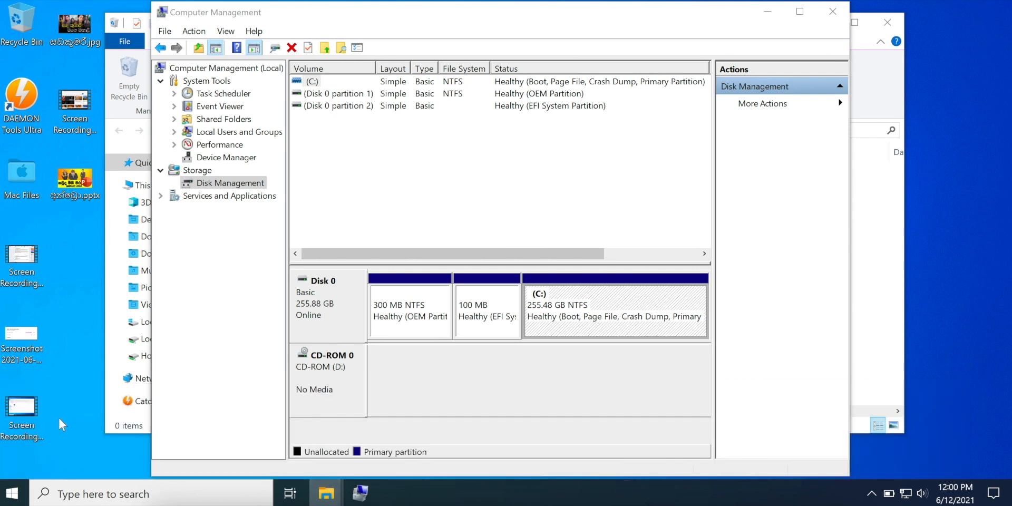
left_click(157, 220)
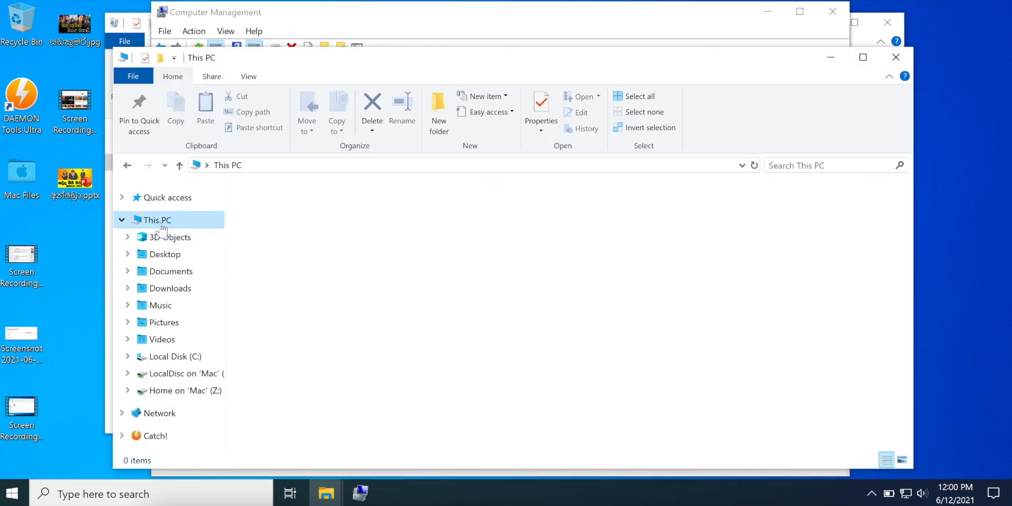
left_click_drag(430, 76, 420, 50)
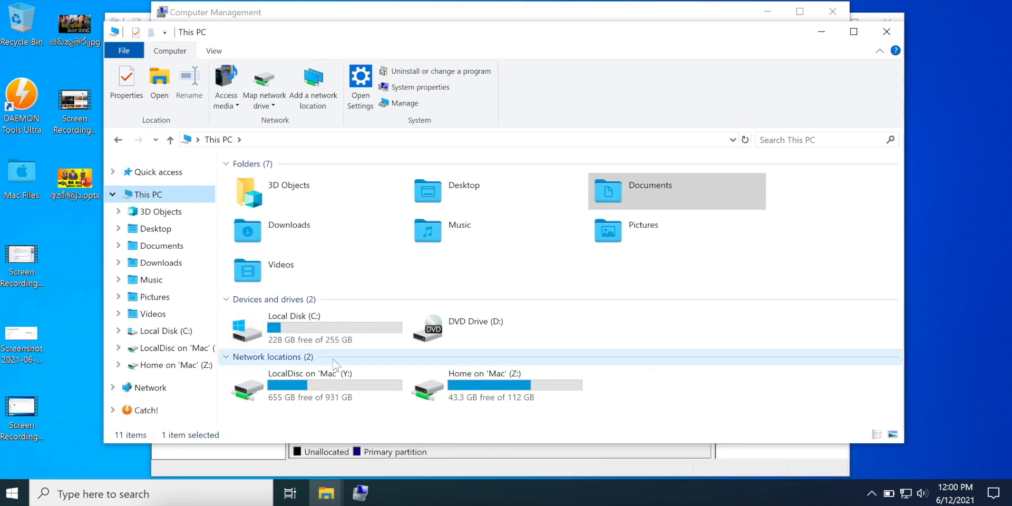
double_click(308, 322)
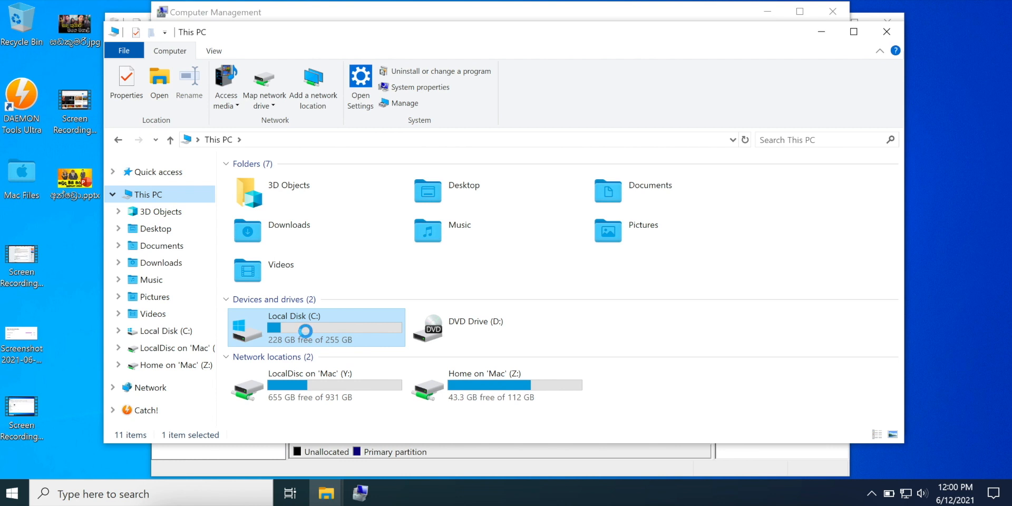
left_click(361, 11)
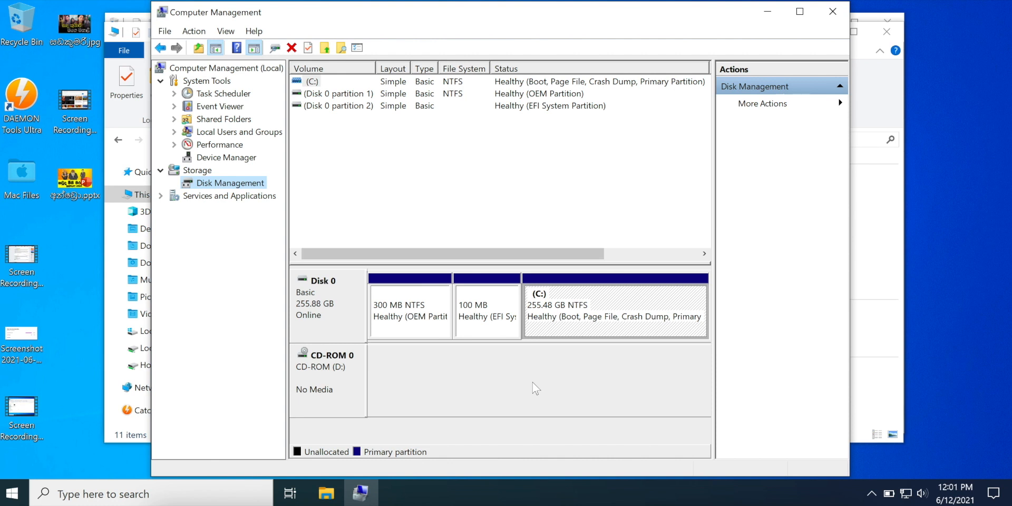
left_click(885, 103)
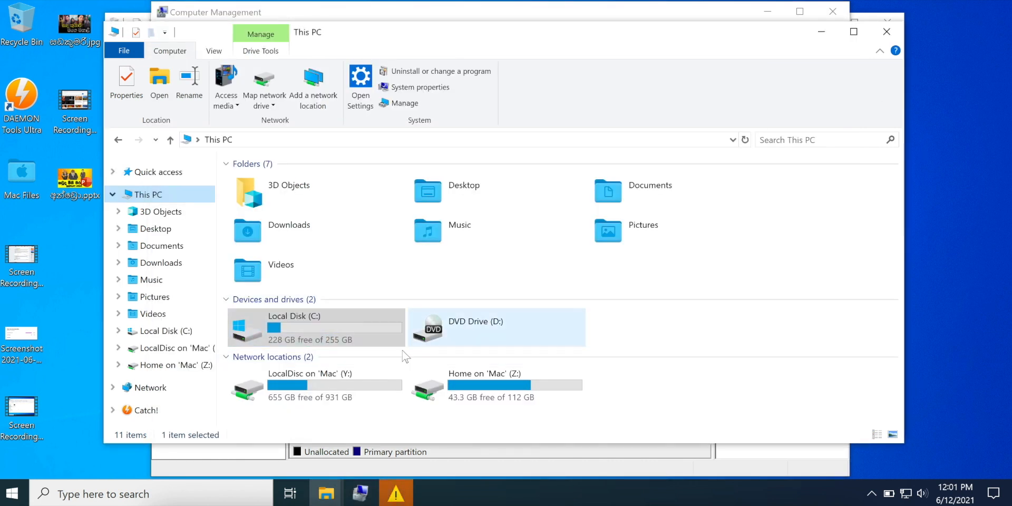
left_click(815, 11)
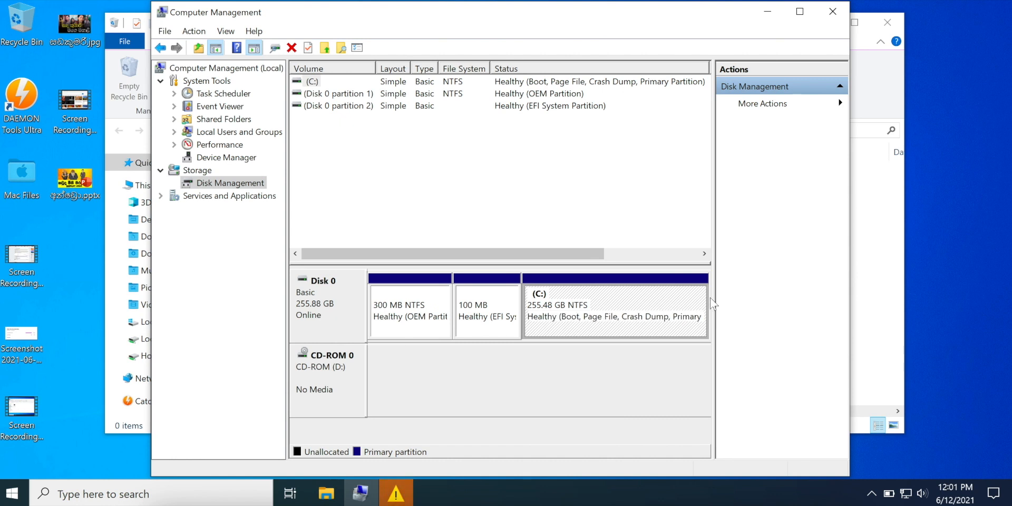
- Shrink the C: volume on Disk 0 by 100000 MB
right_click(577, 311)
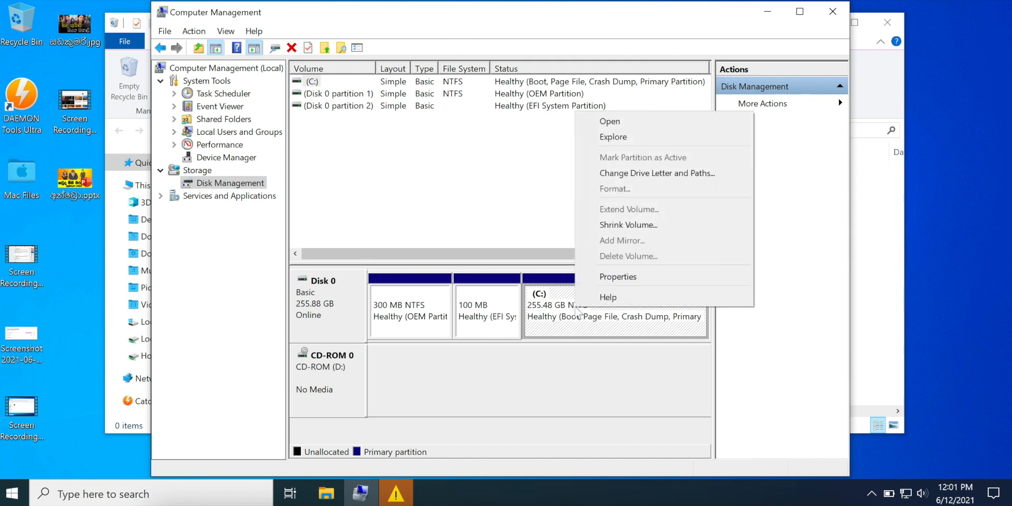
left_click(625, 227)
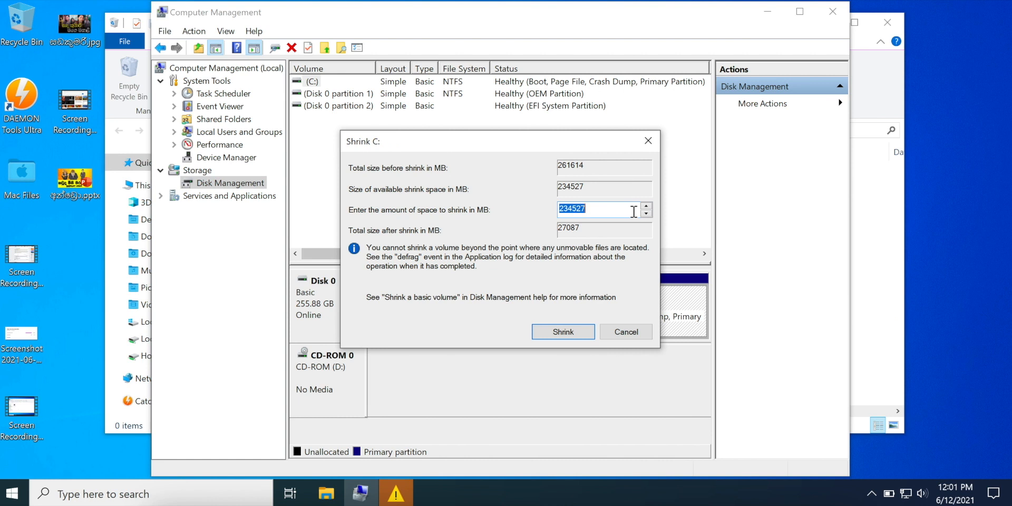
left_click(613, 210)
left_click_drag(610, 210, 558, 209)
type("100000")
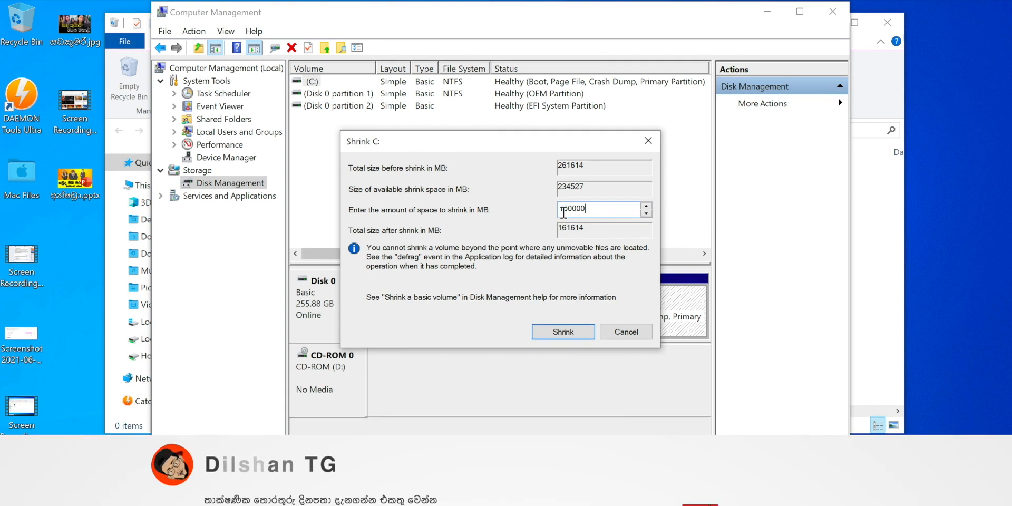
left_click_drag(560, 212, 590, 212)
left_click(599, 212)
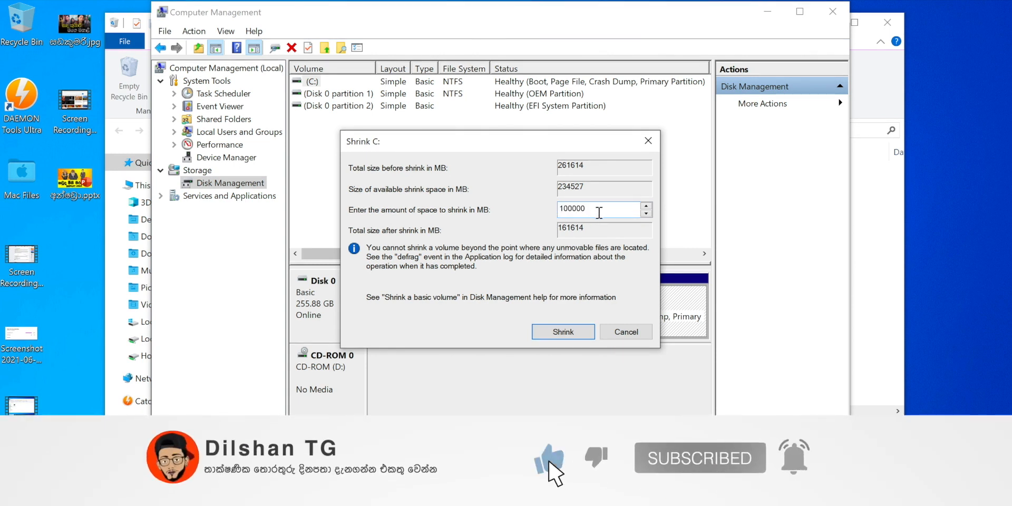
left_click(558, 334)
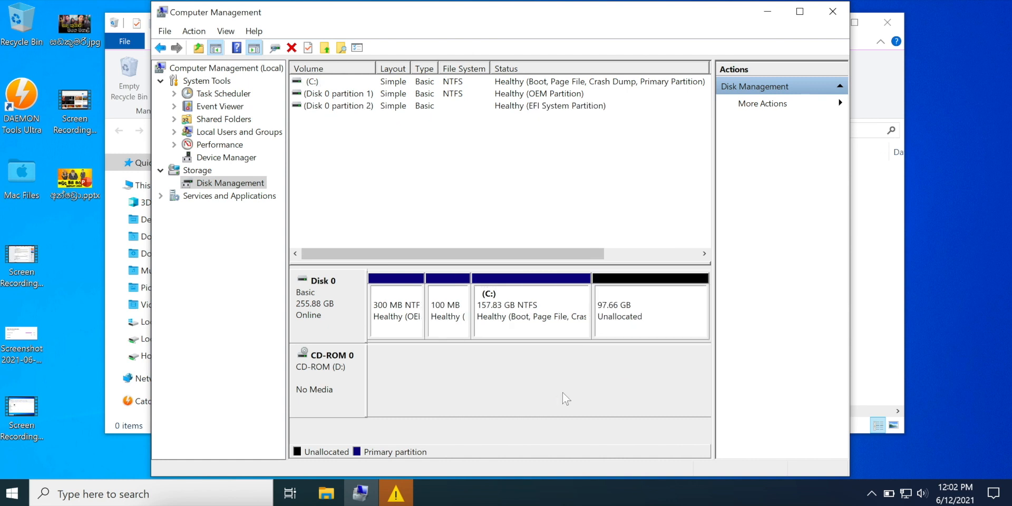
- Examine the unallocated space on Disk 0 and check the C: drive's capacity under This PC in File Explorer
left_click(628, 323)
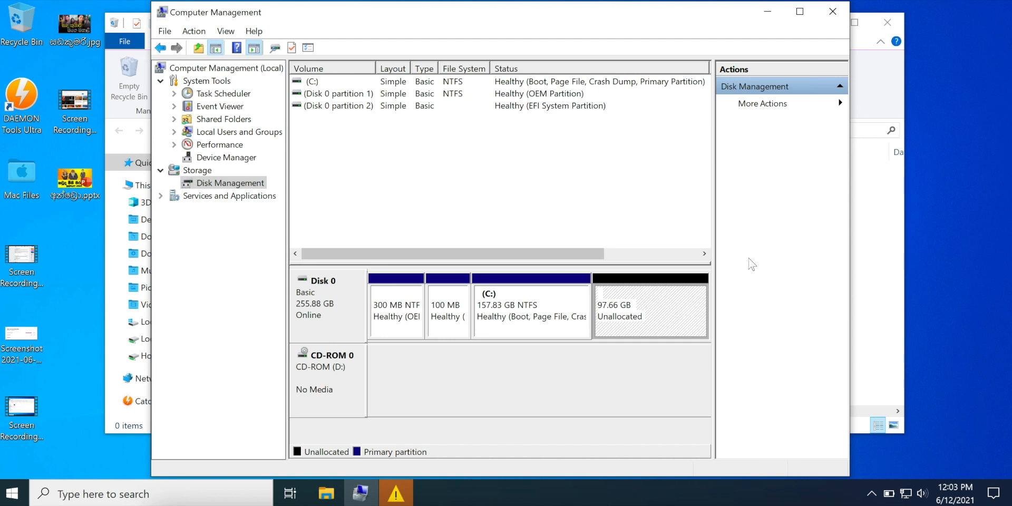
left_click(880, 197)
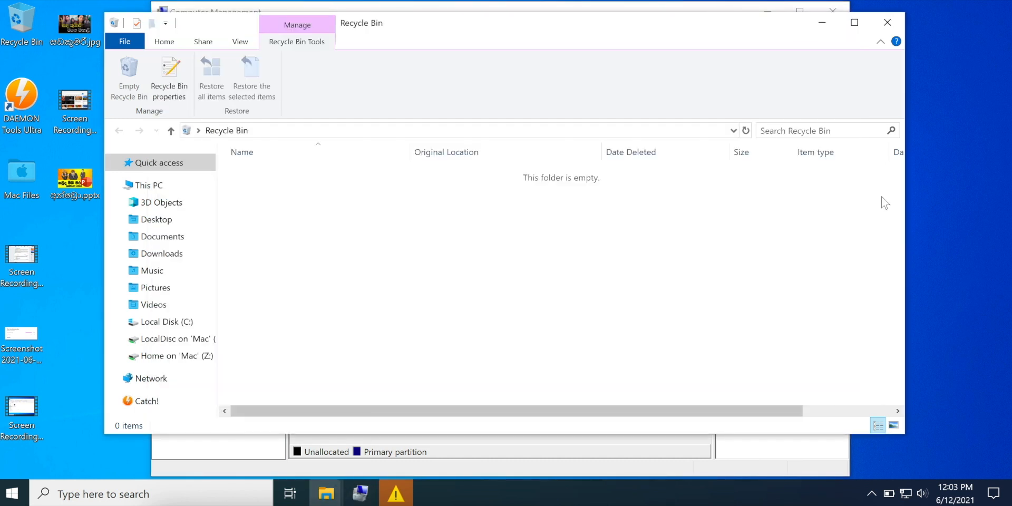
left_click(151, 186)
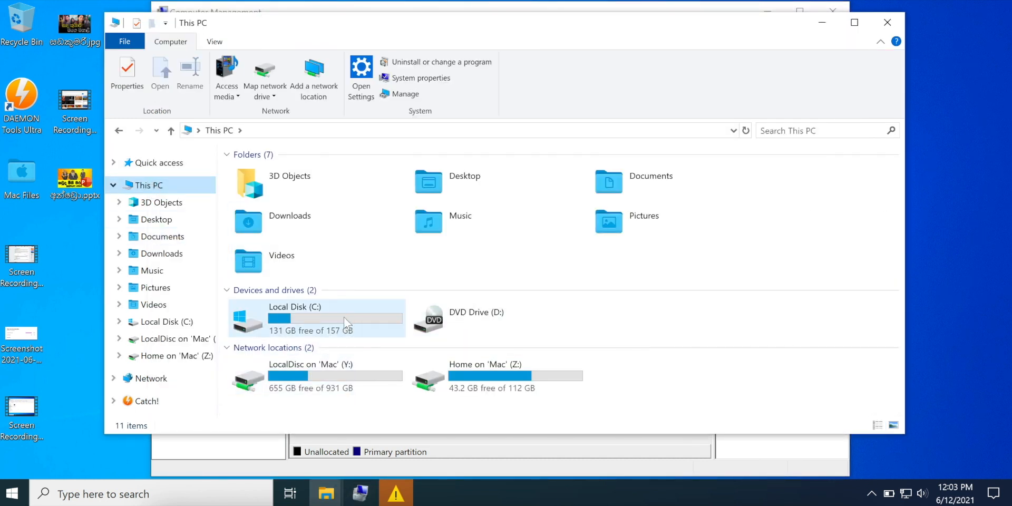
mouse_move(363, 319)
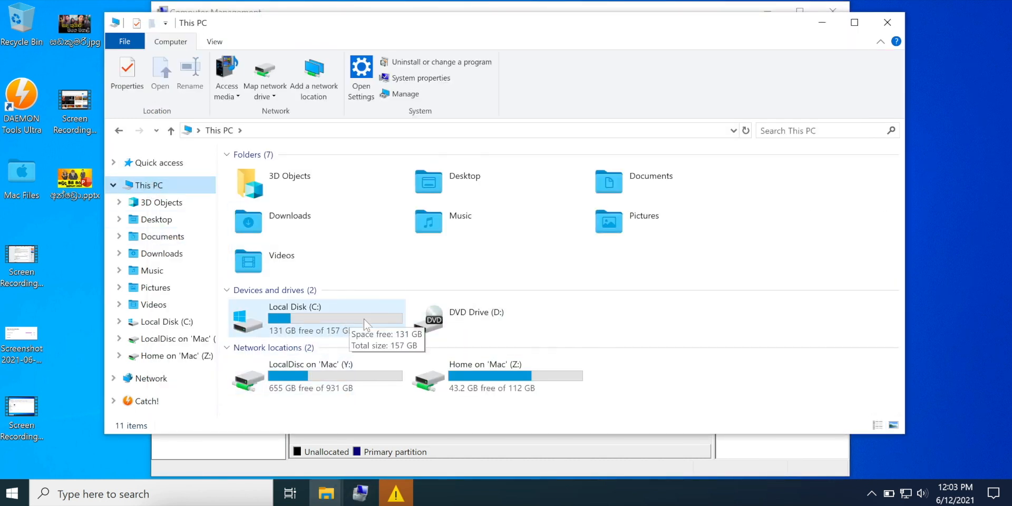
left_click(330, 334)
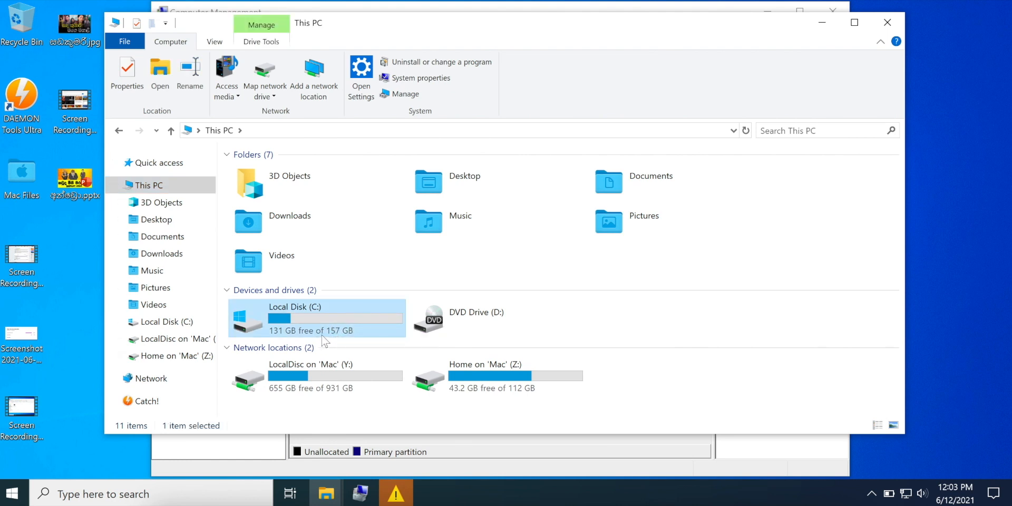
mouse_move(321, 334)
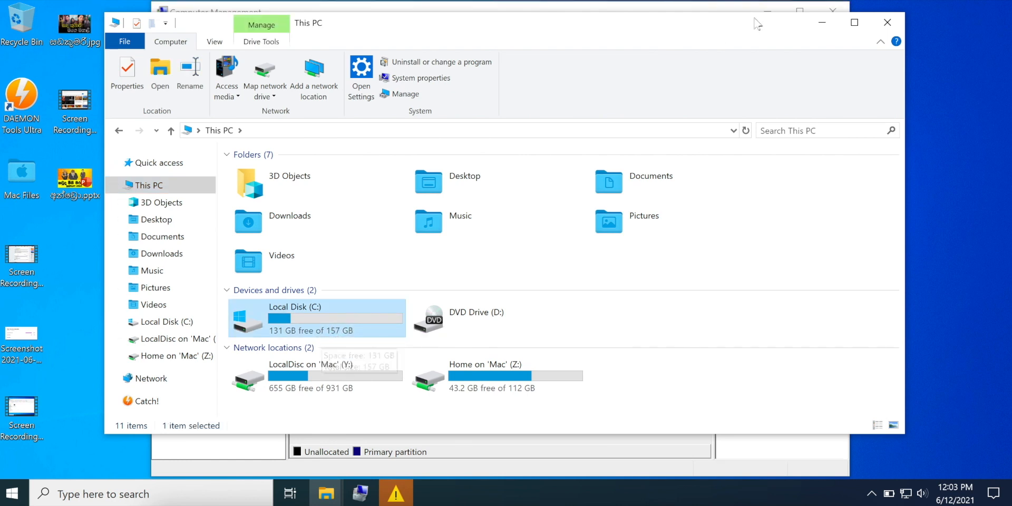
left_click(821, 27)
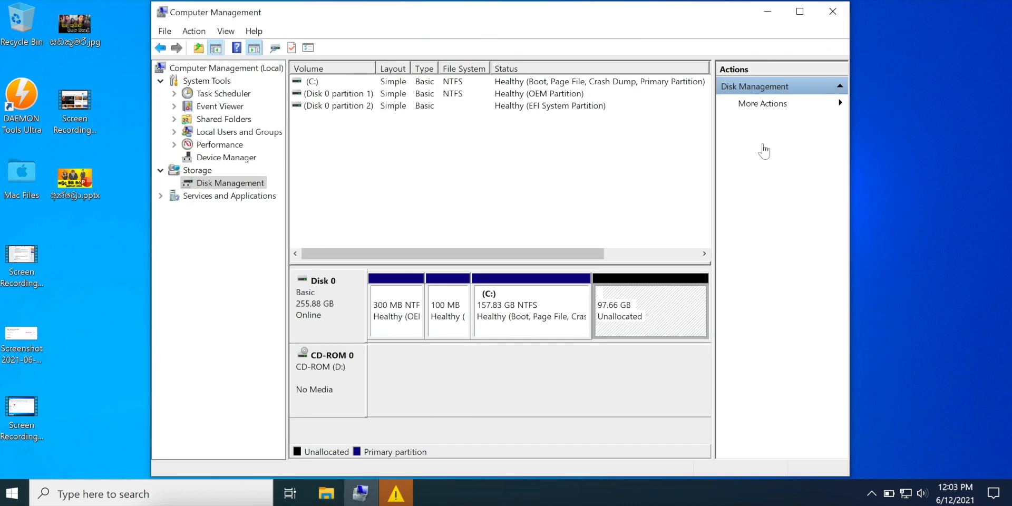
- Start a new simple volume on Disk 0's unallocated space, keep the size at 99999 MB, and proceed to drive letter assignment
right_click(662, 315)
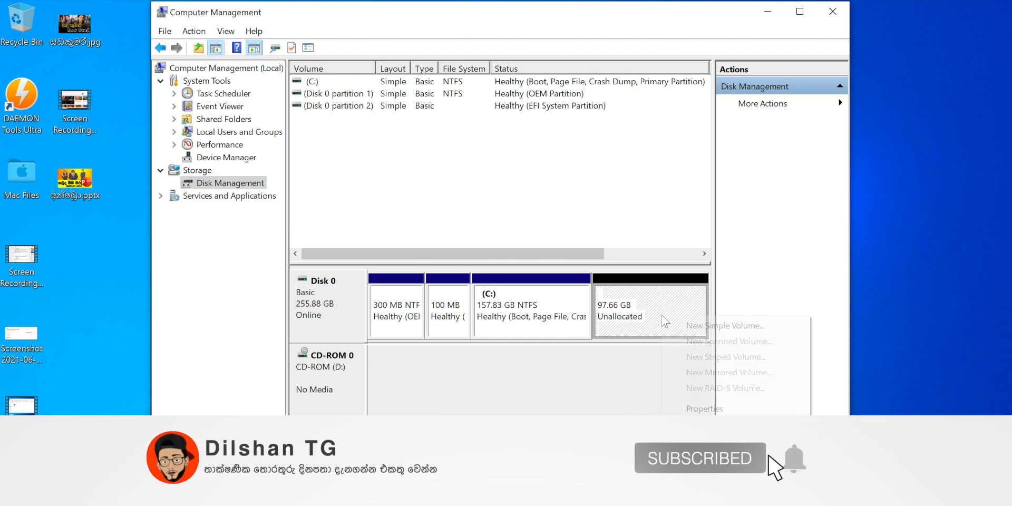
left_click(721, 327)
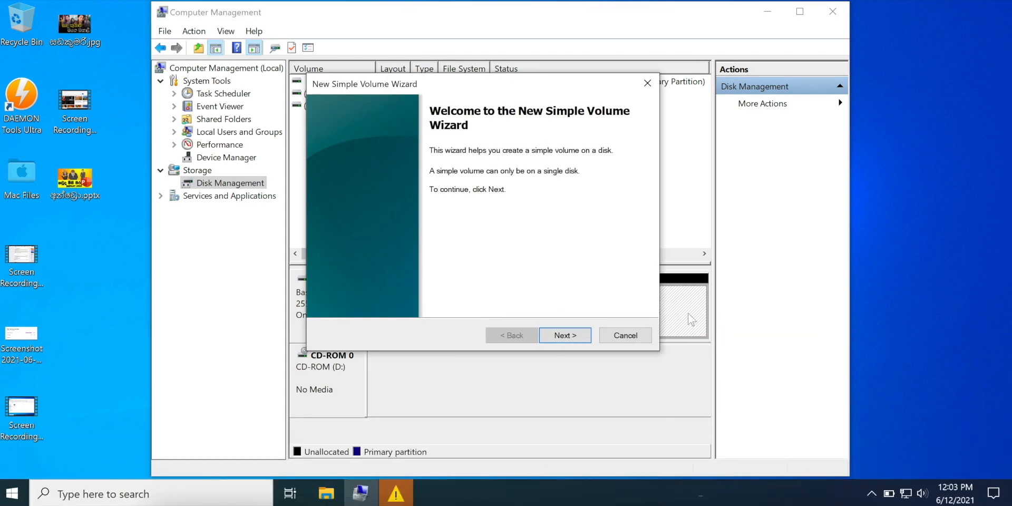
left_click_drag(469, 86, 469, 105)
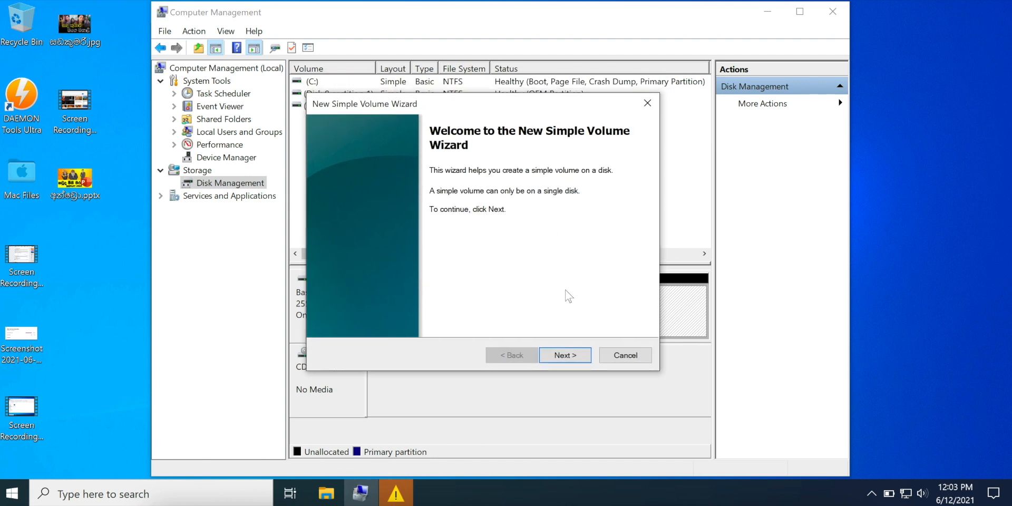
left_click(568, 354)
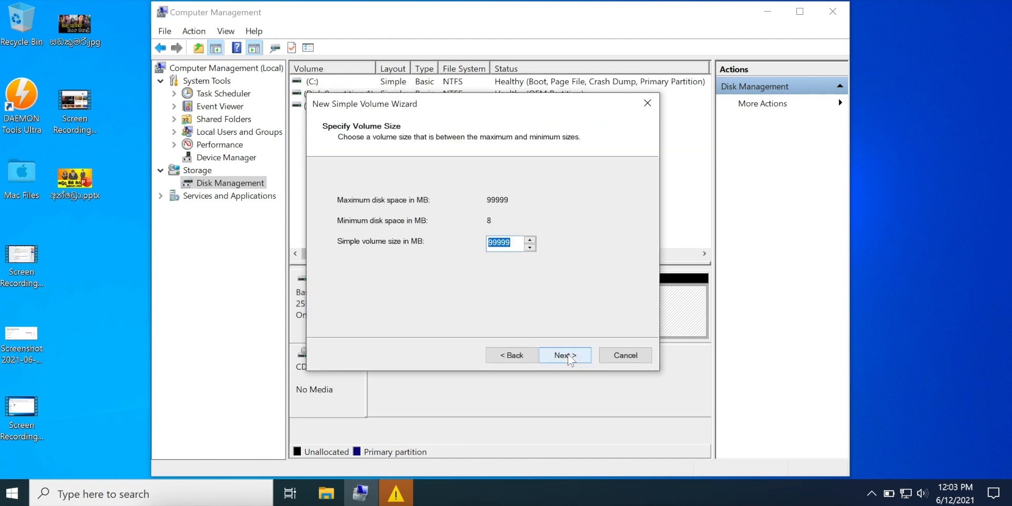
left_click_drag(515, 243, 484, 241)
left_click(573, 363)
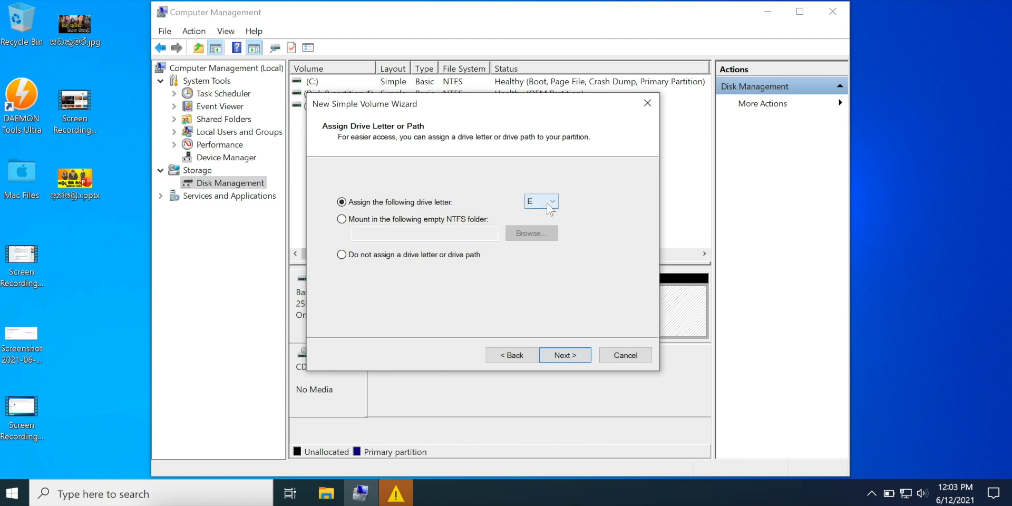
- Check which drive letters are in use under This PC in File Explorer, and return to the New Simple Volume Wizard
left_click(333, 479)
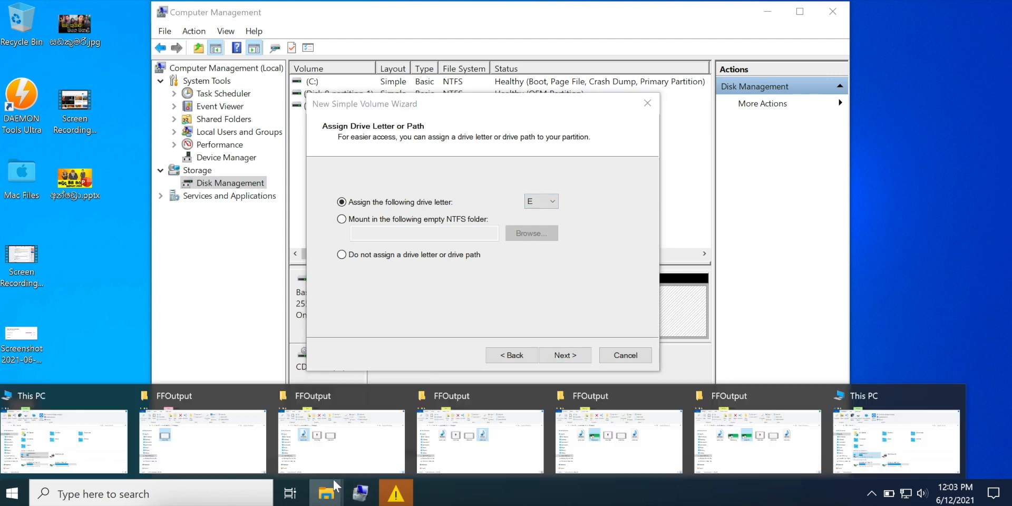
left_click(55, 397)
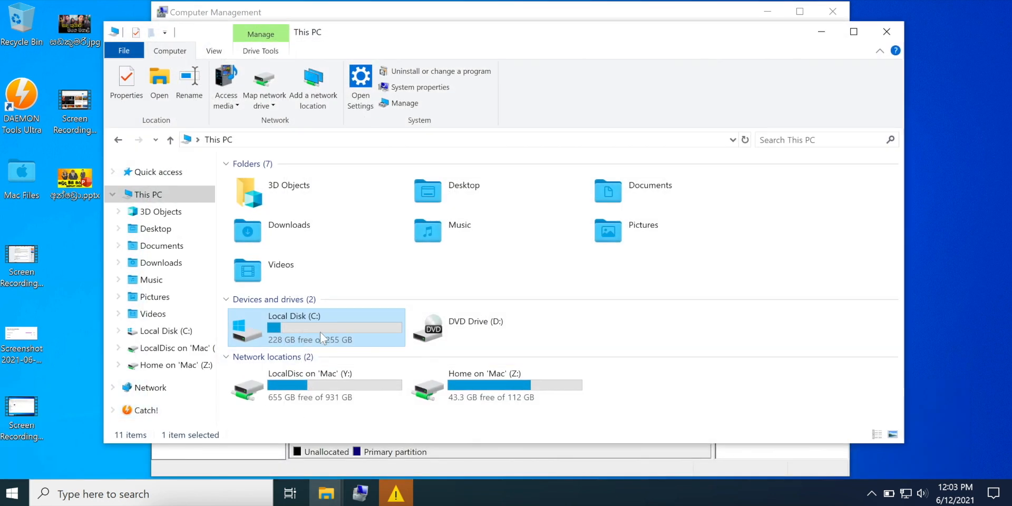
mouse_move(315, 324)
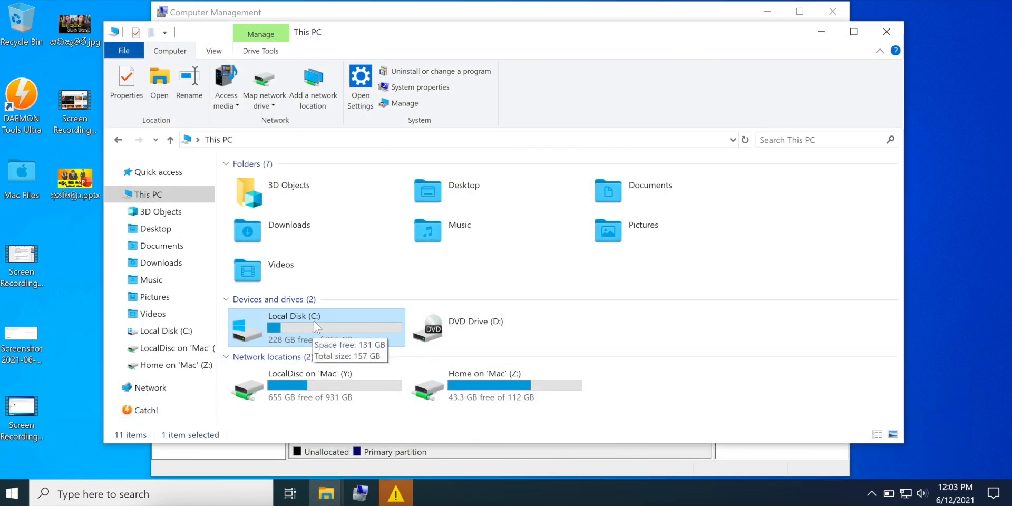
mouse_move(346, 377)
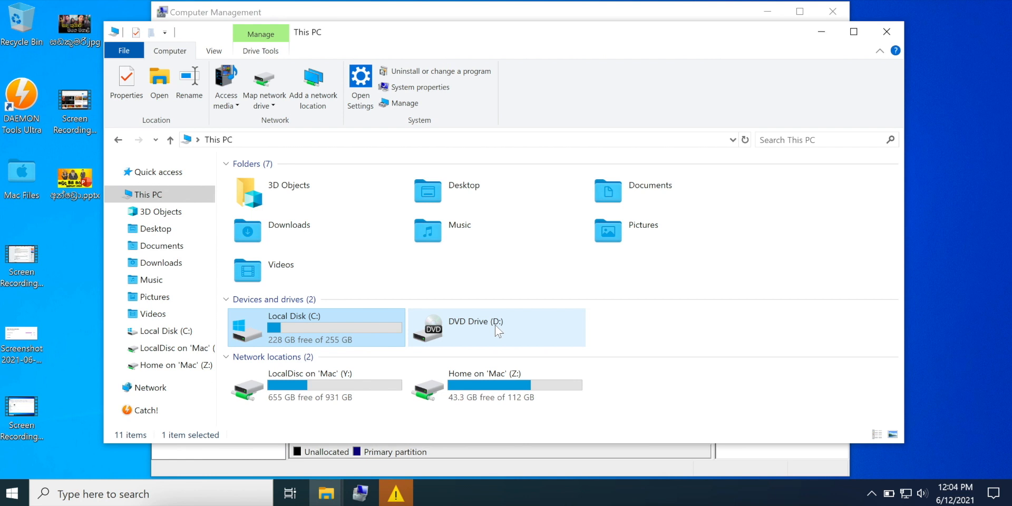
left_click(821, 32)
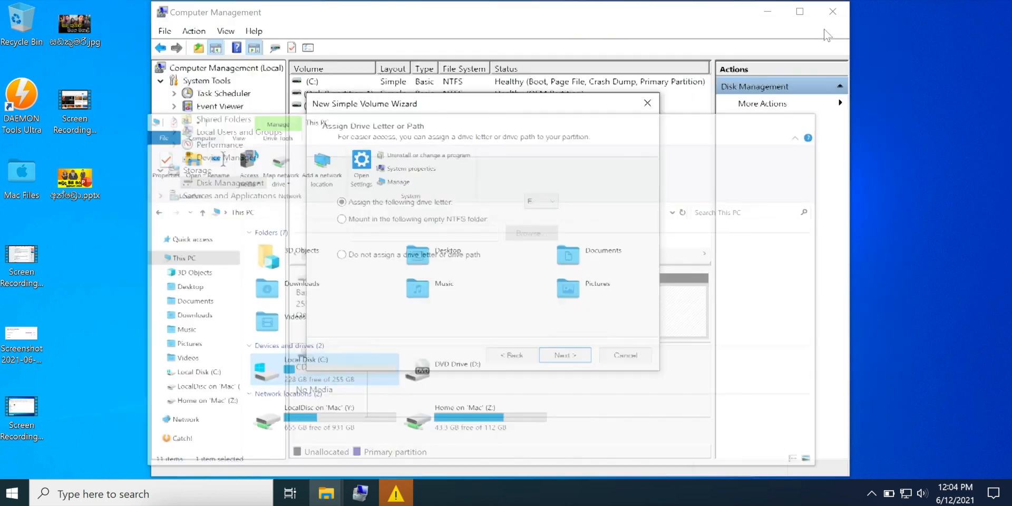
- Keep drive letter E assigned to the new volume and proceed to the format settings
left_click(553, 202)
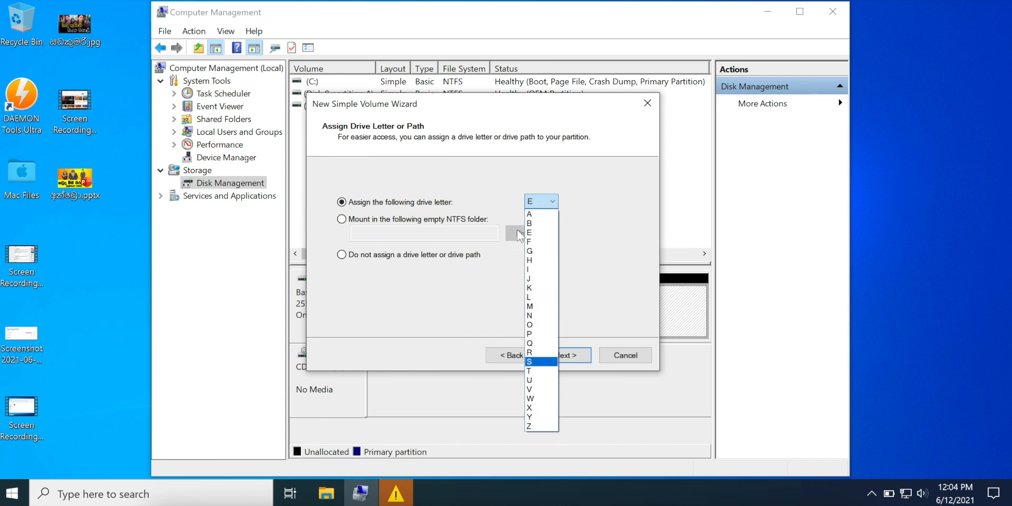
left_click(580, 198)
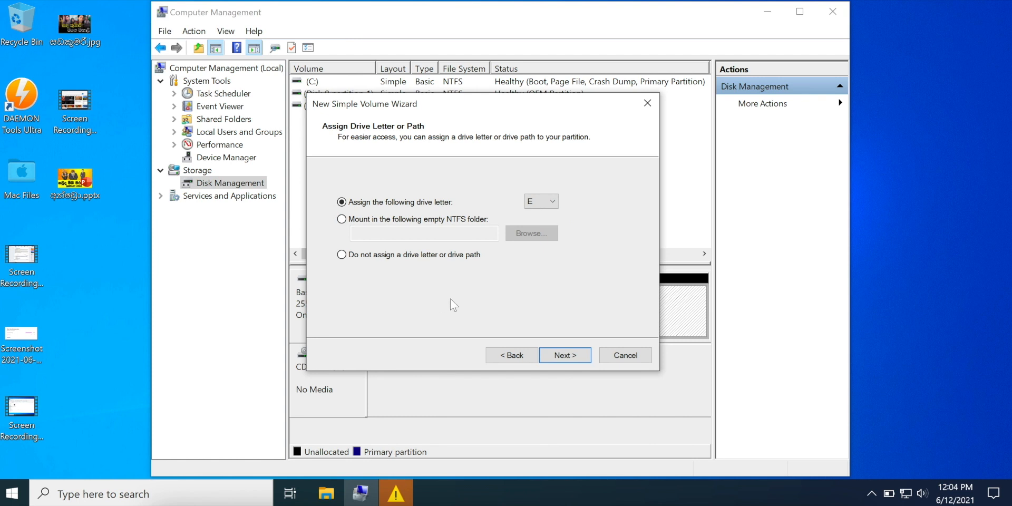
left_click(558, 356)
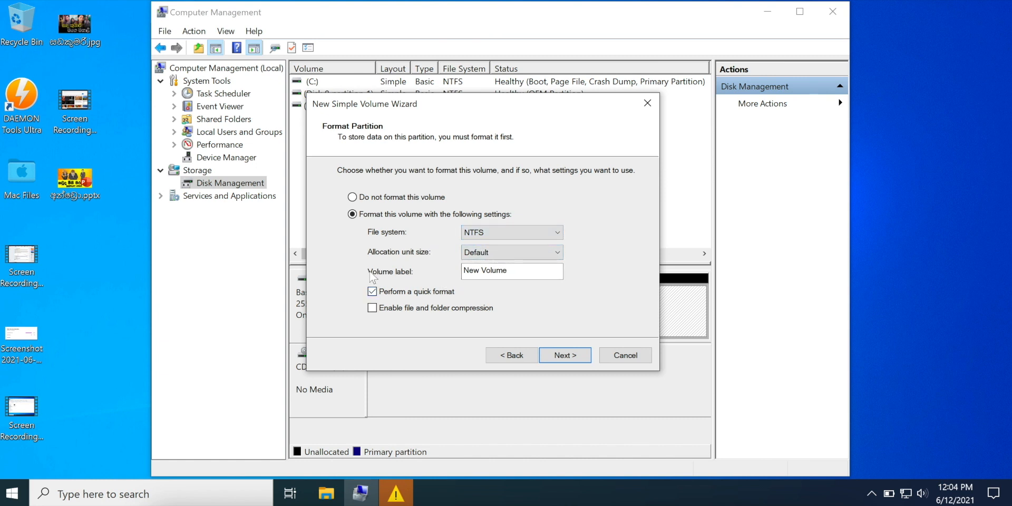
- Check how existing drives are labelled under This PC in File Explorer, and return to the New Simple Volume Wizard
left_click_drag(533, 271, 460, 272)
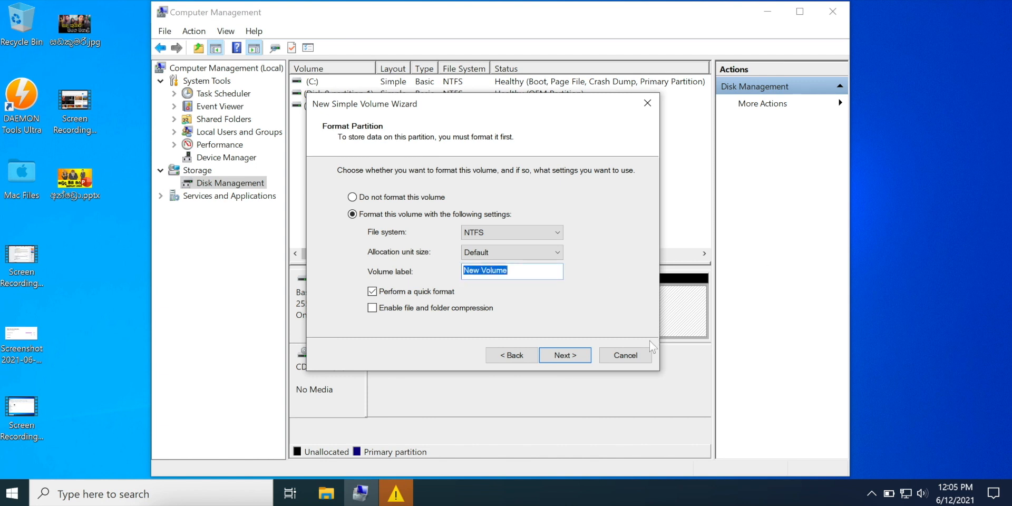
left_click(327, 493)
left_click(89, 423)
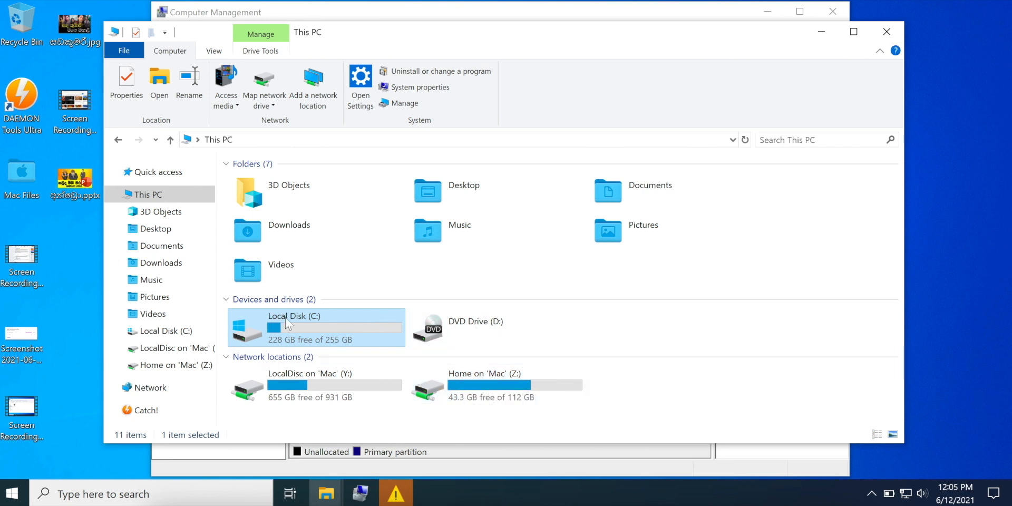
left_click(817, 32)
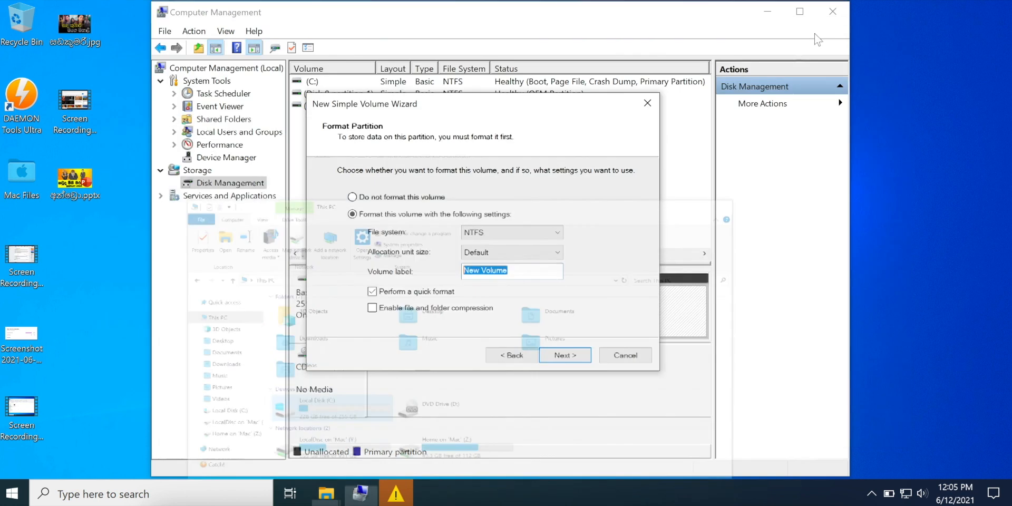
- Set the volume label to Data, keep the NTFS quick format settings, and finish creating the volume
left_click_drag(549, 271, 454, 267)
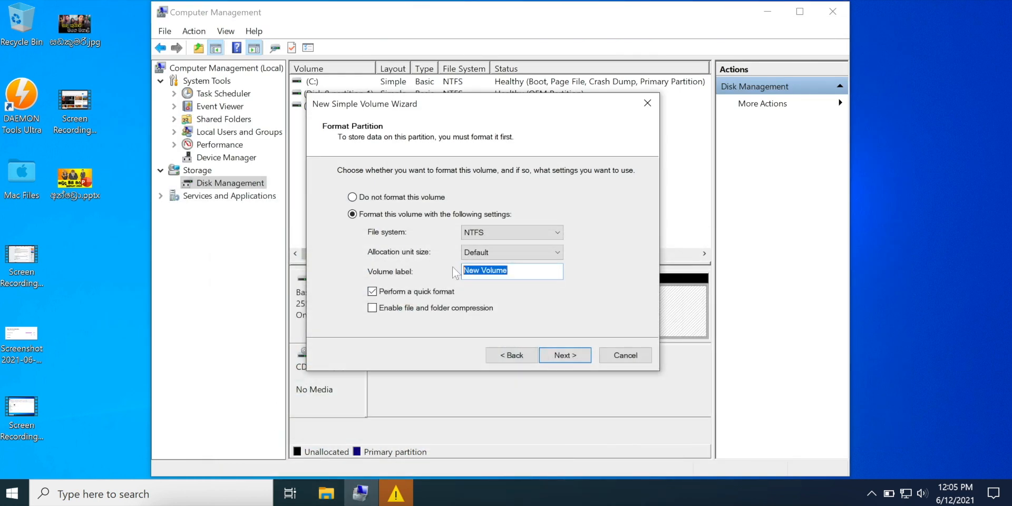
type("Data")
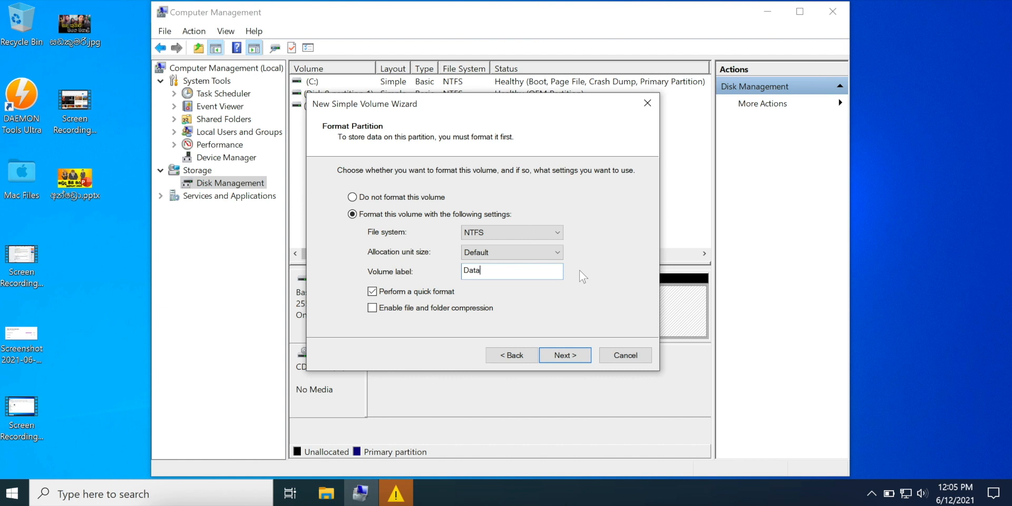
left_click(563, 355)
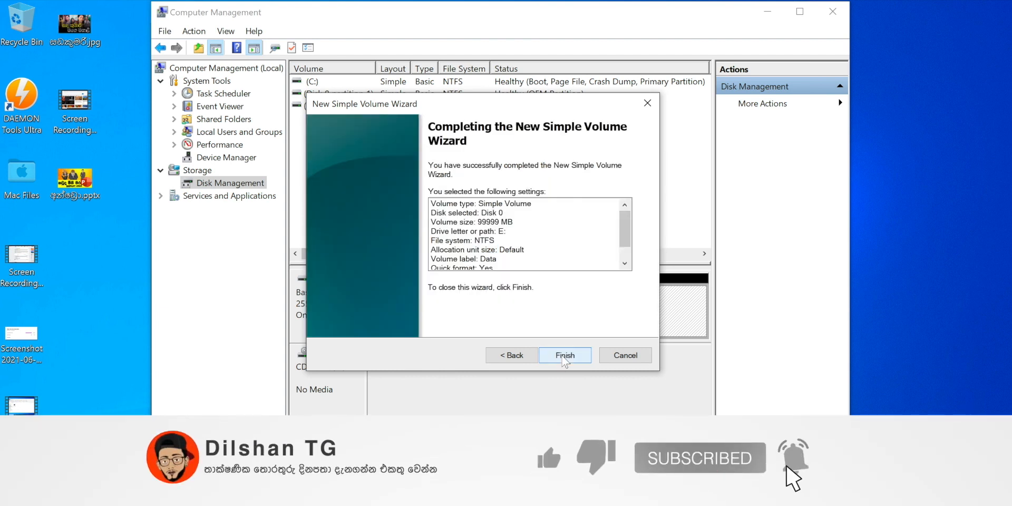
left_click(563, 355)
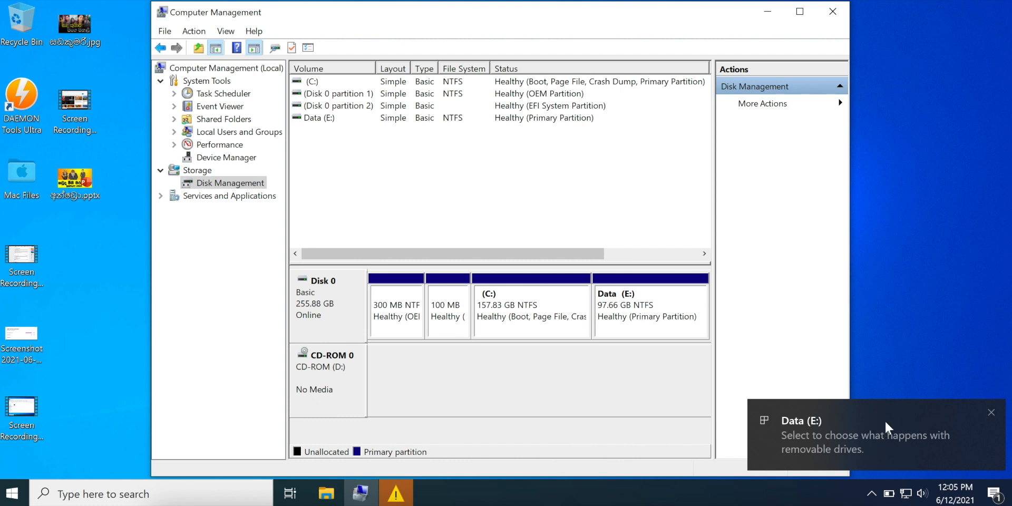
- Open the new Data (E:) drive in File Explorer to inspect its contents, and return to This PC
left_click(326, 494)
left_click(58, 432)
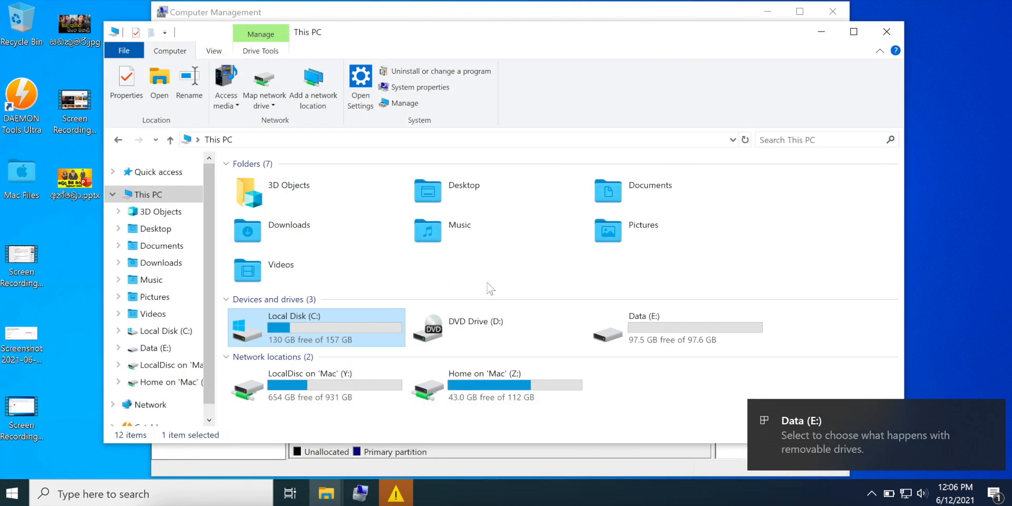
left_click(601, 324)
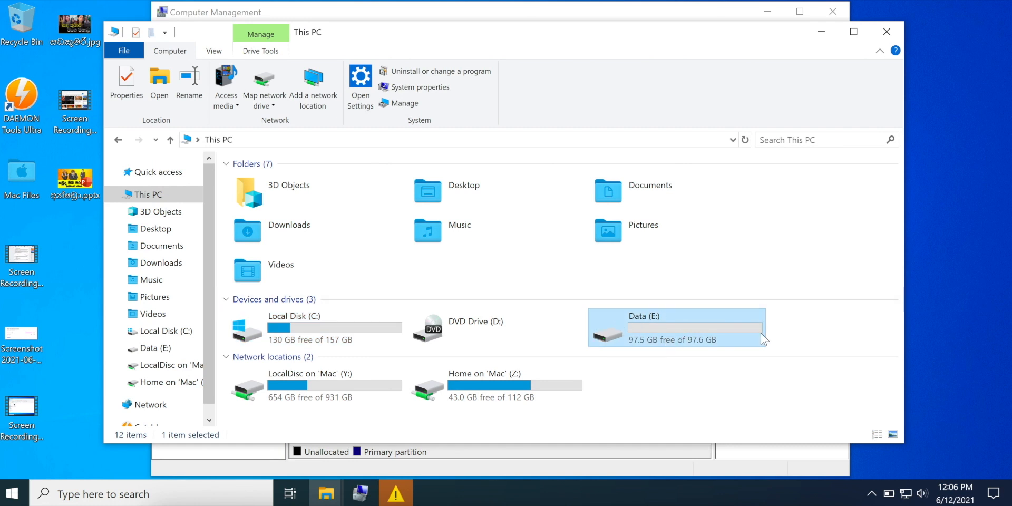
double_click(630, 333)
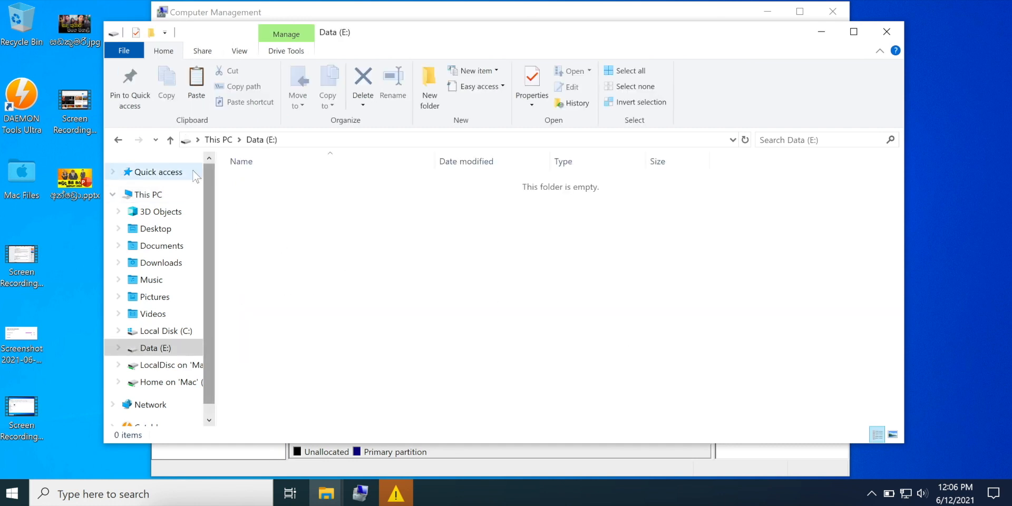
left_click(169, 139)
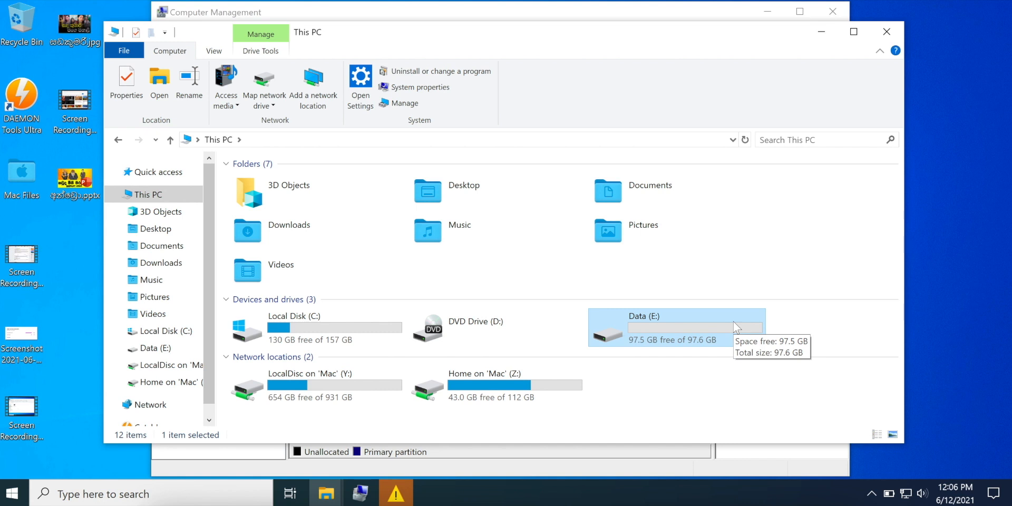
- Compare the drive letters of DVD Drive (D:) and Data (E:) under This PC
left_click(481, 336)
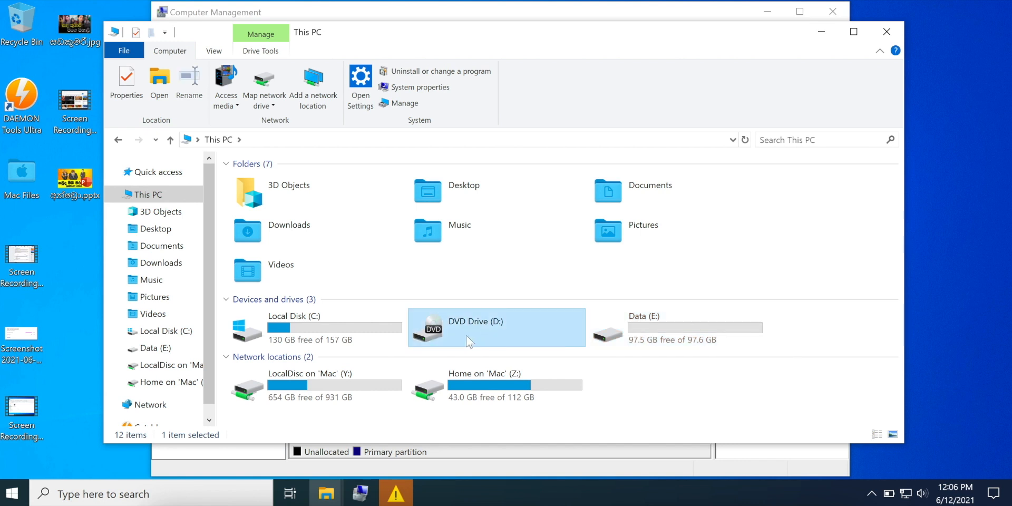
left_click(667, 331)
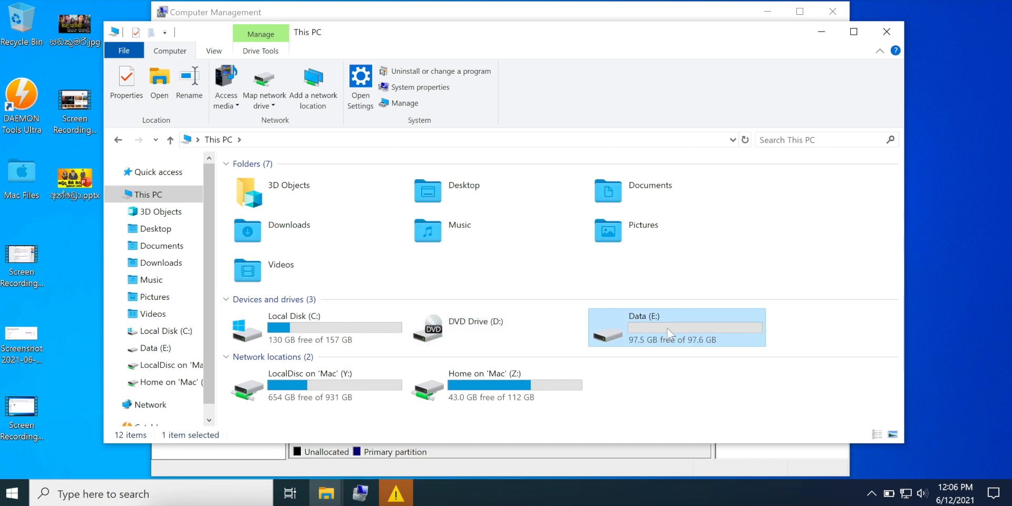
left_click(507, 326)
left_click(642, 334)
left_click(502, 330)
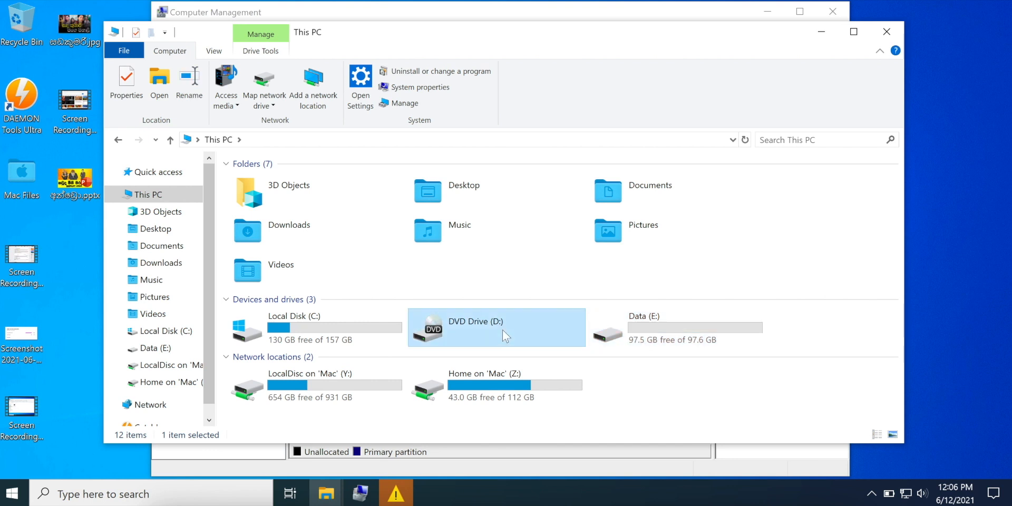
left_click(624, 330)
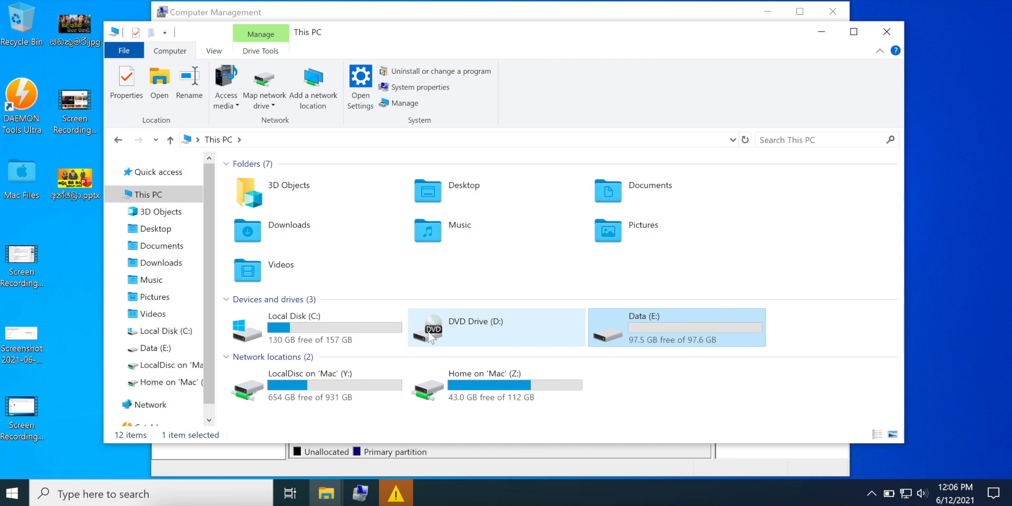
left_click(459, 329)
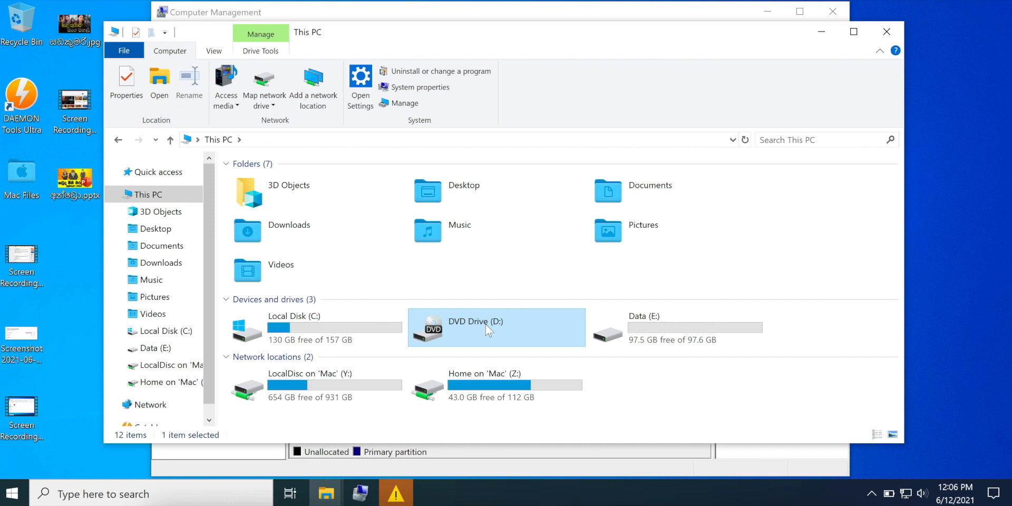
- Switch to Computer Management and disable the Virtual DVD-ROM device under DVD/CD-ROM drives in Device Manager
left_click(279, 16)
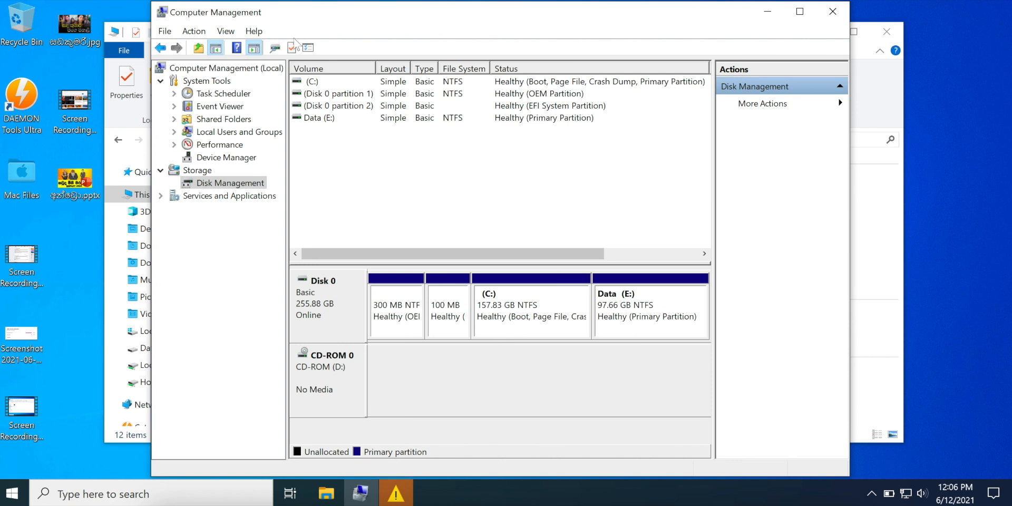
left_click(222, 158)
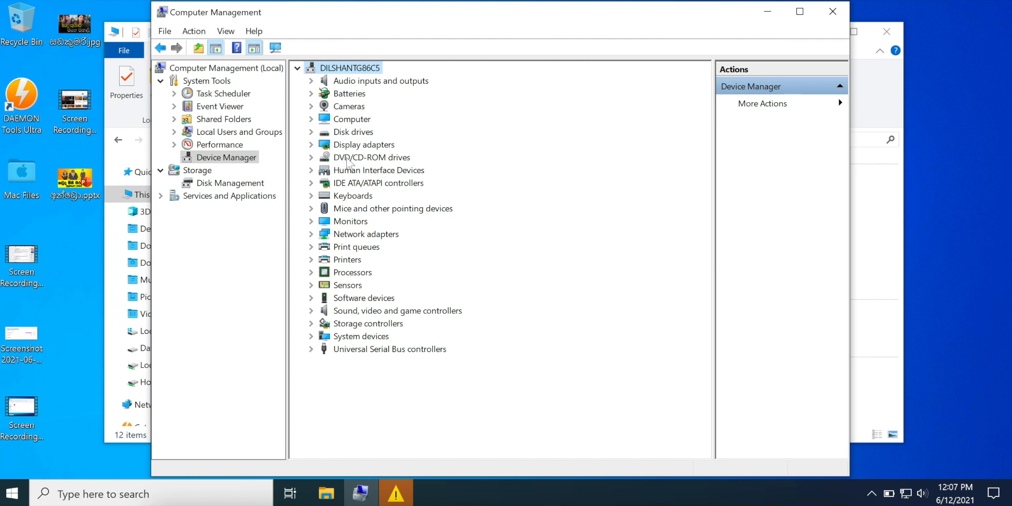
left_click(312, 159)
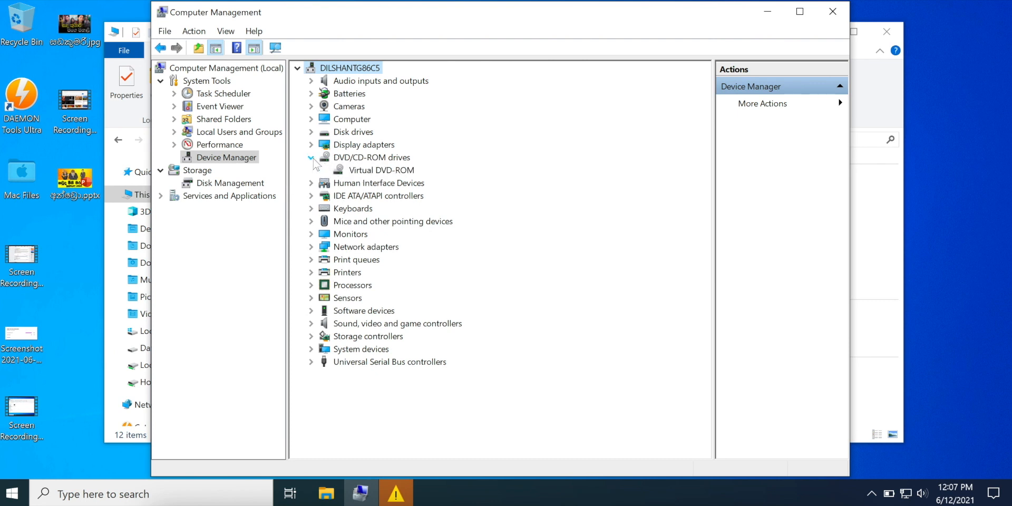
left_click(366, 173)
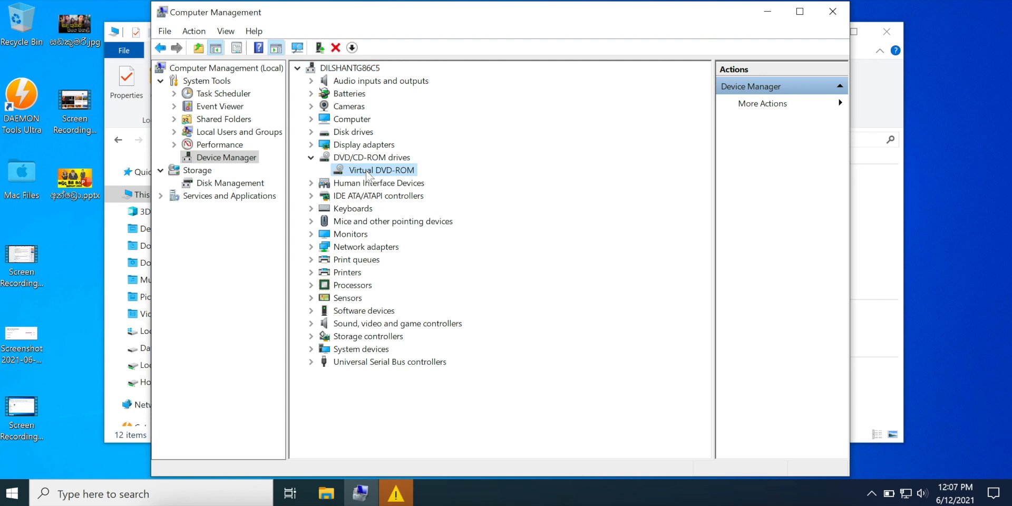
right_click(367, 171)
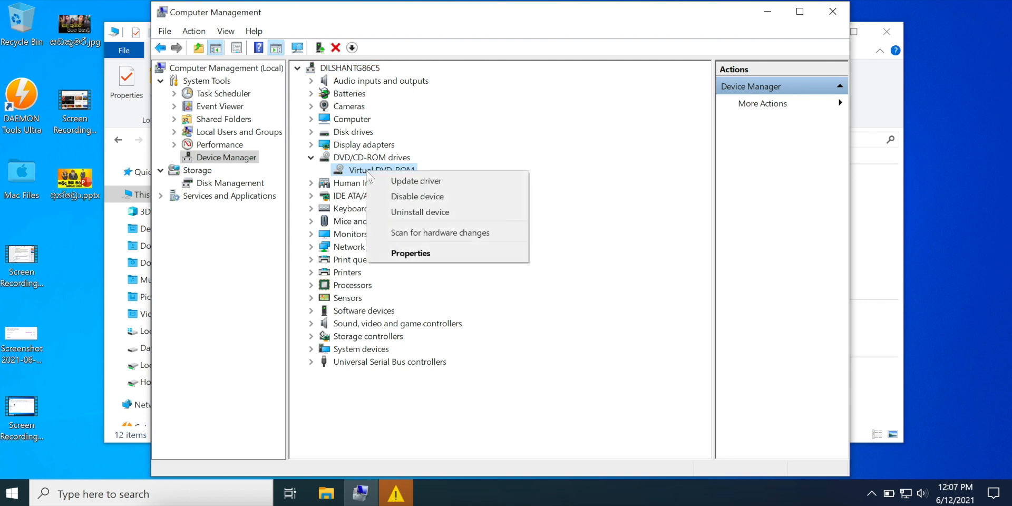
left_click(409, 200)
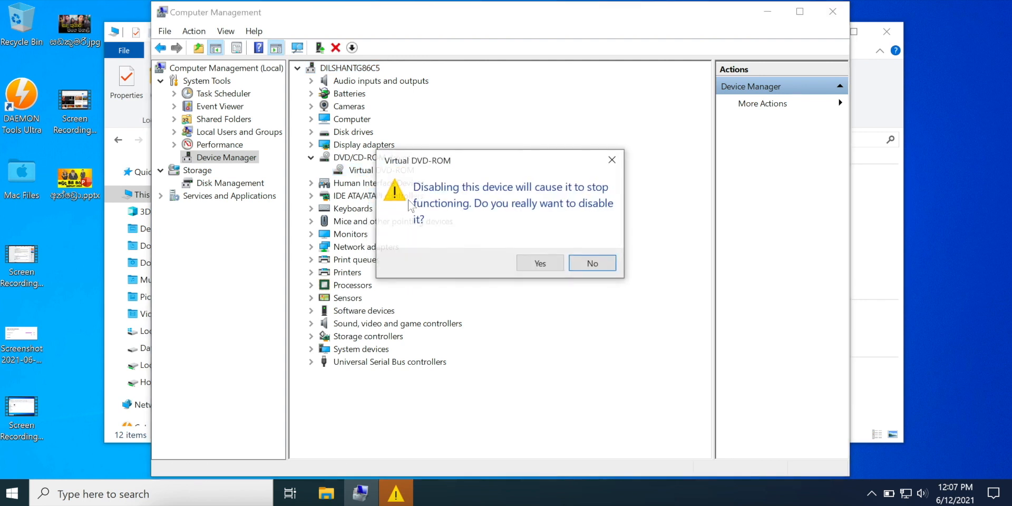
left_click(542, 265)
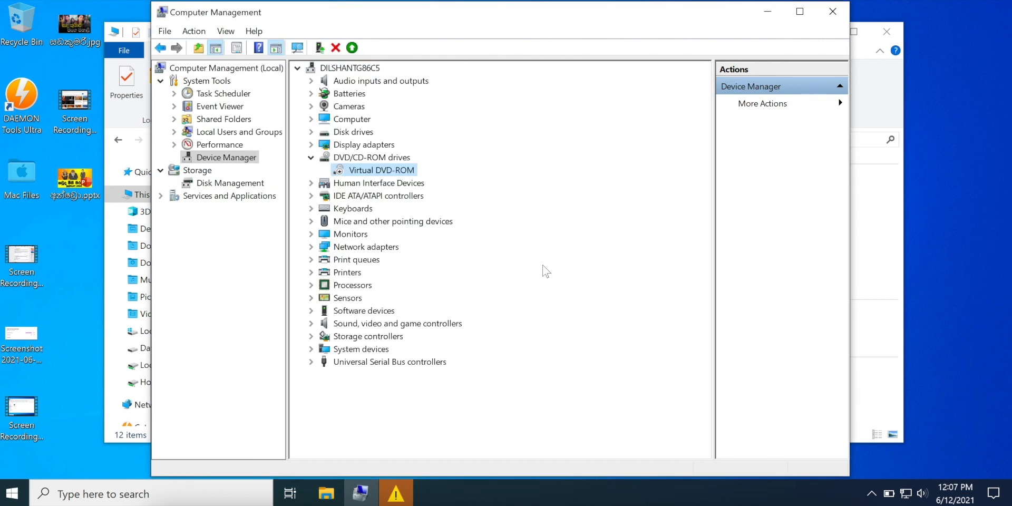
- Return to This PC in File Explorer and refresh the view to check the list of drives
left_click(859, 108)
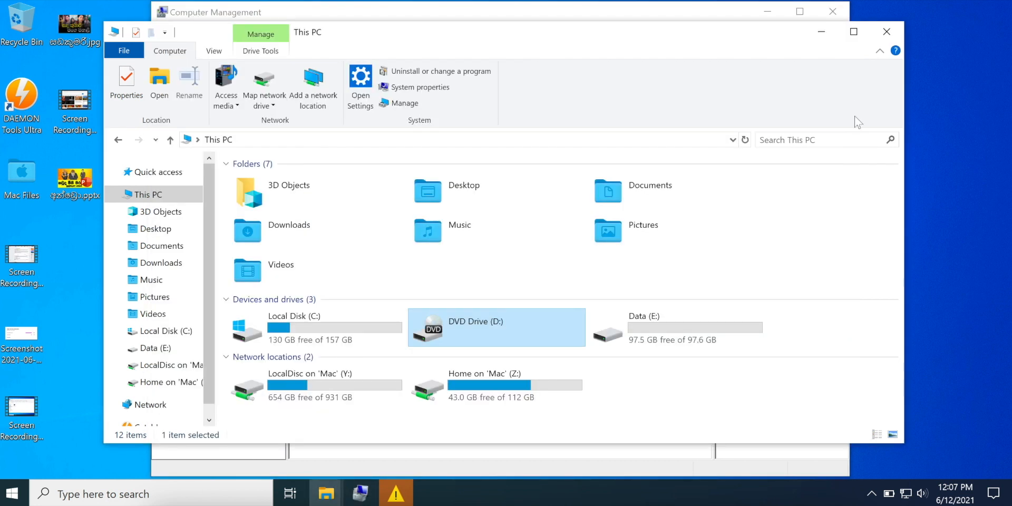
left_click(780, 240)
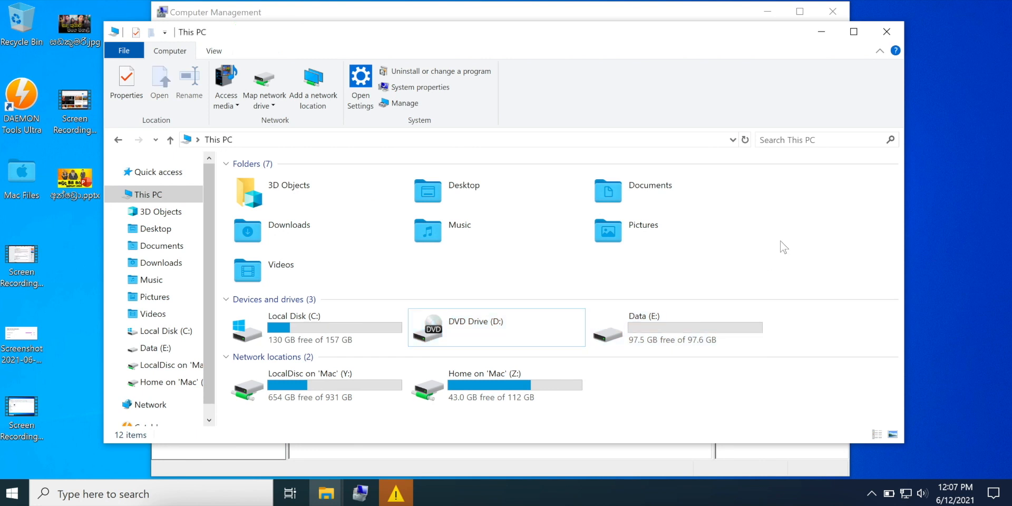
right_click(780, 240)
left_click(803, 299)
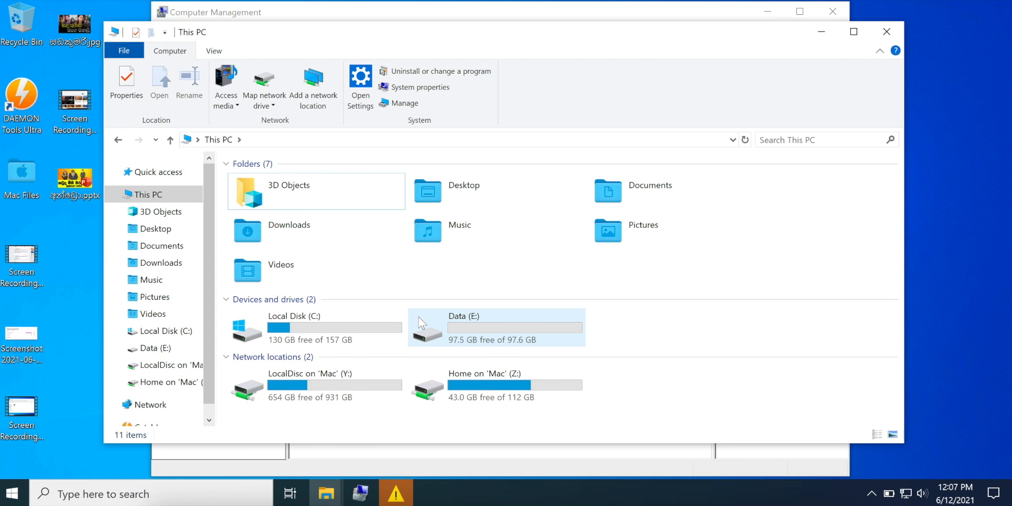
- Switch to Disk Management in Computer Management and change the Data (E:) partition's drive letter to D, accepting the change
left_click(350, 11)
left_click_drag(350, 11, 315, 8)
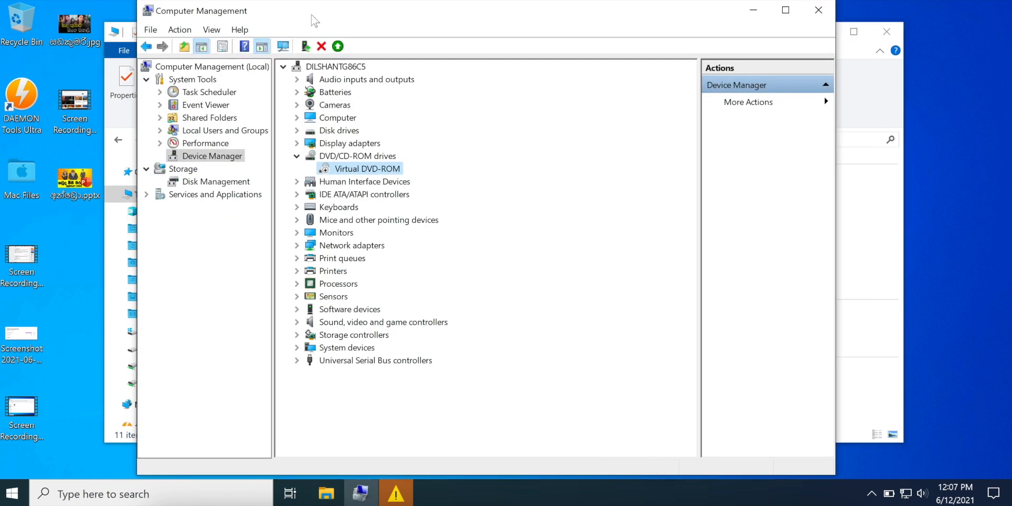
left_click(205, 184)
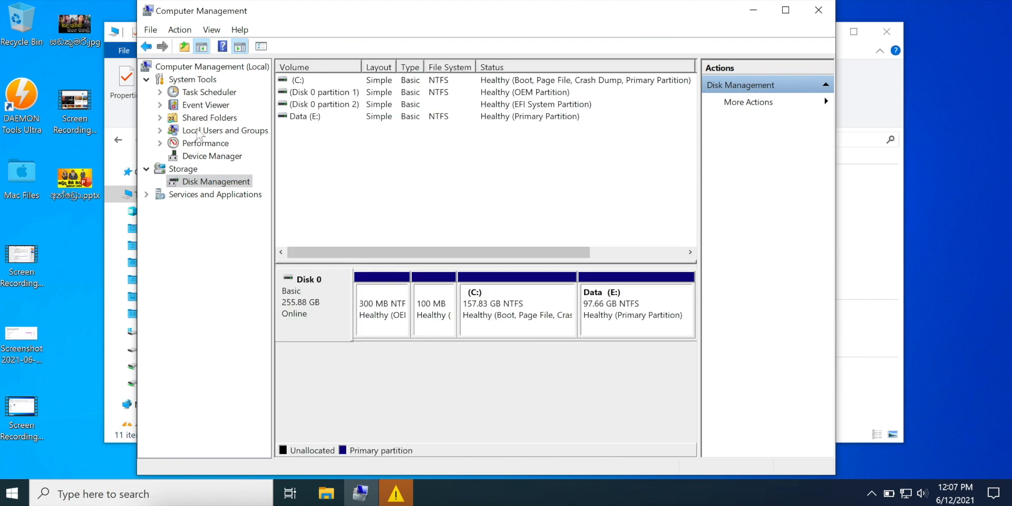
left_click(627, 316)
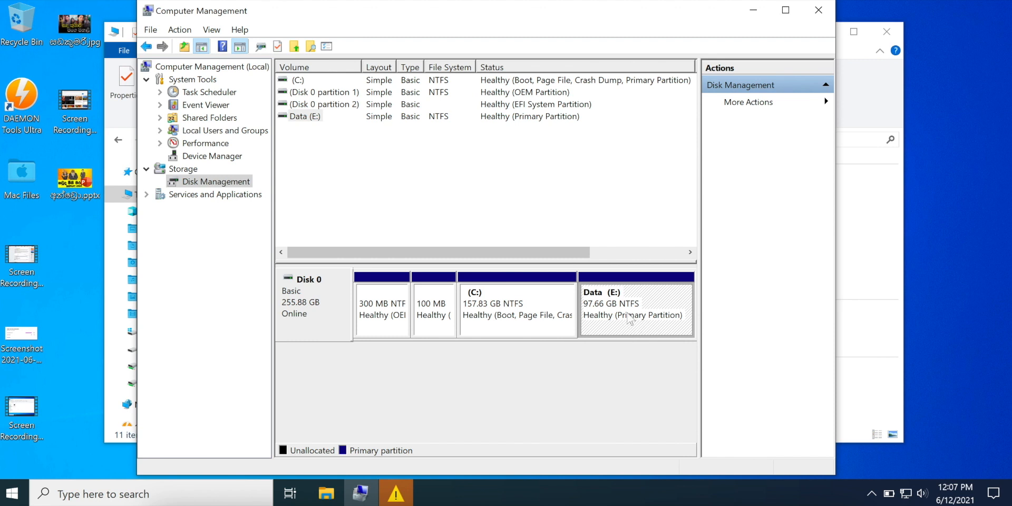
right_click(627, 315)
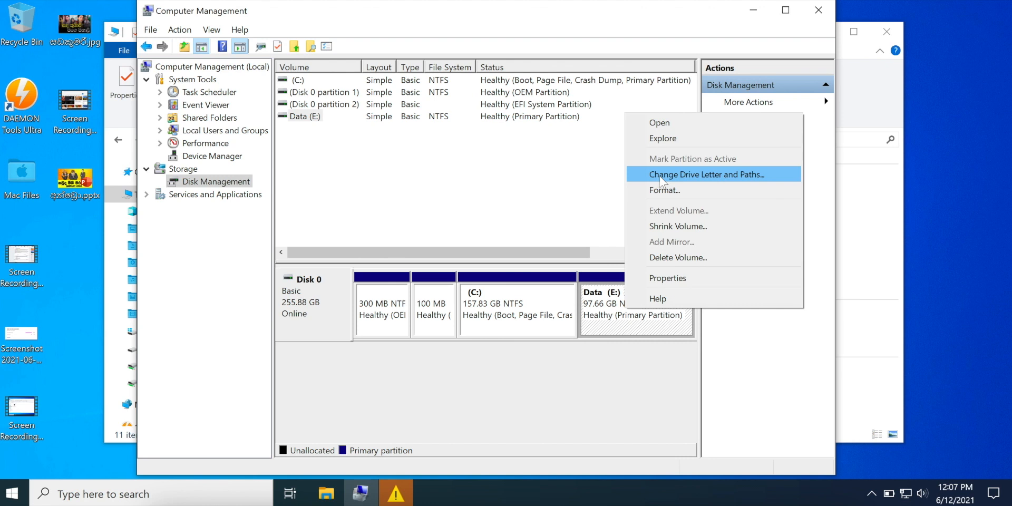
left_click(704, 179)
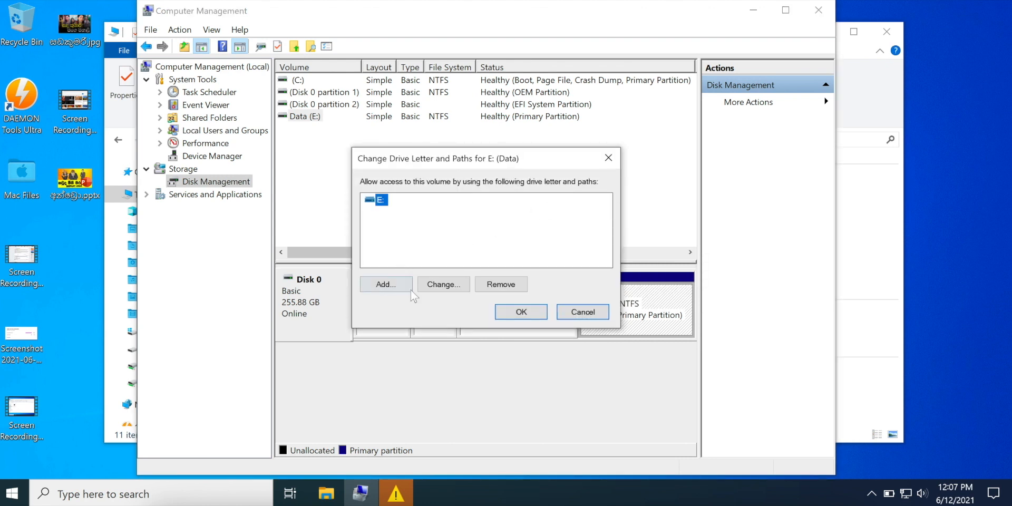
left_click(444, 288)
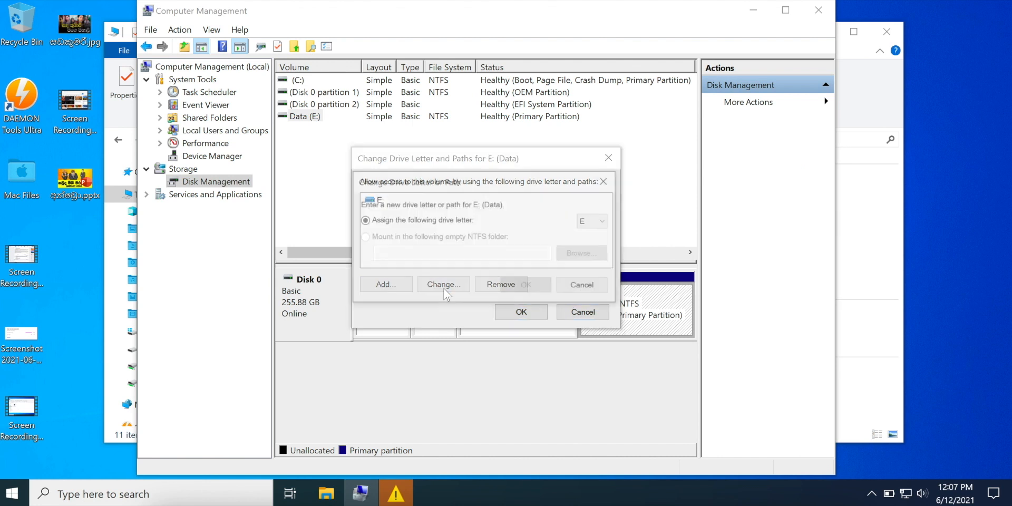
left_click(603, 224)
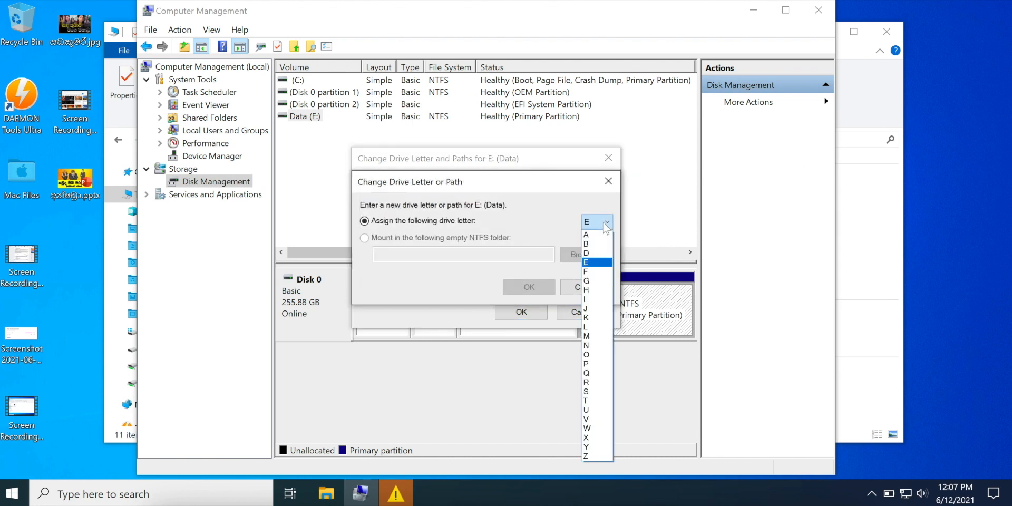
left_click(593, 253)
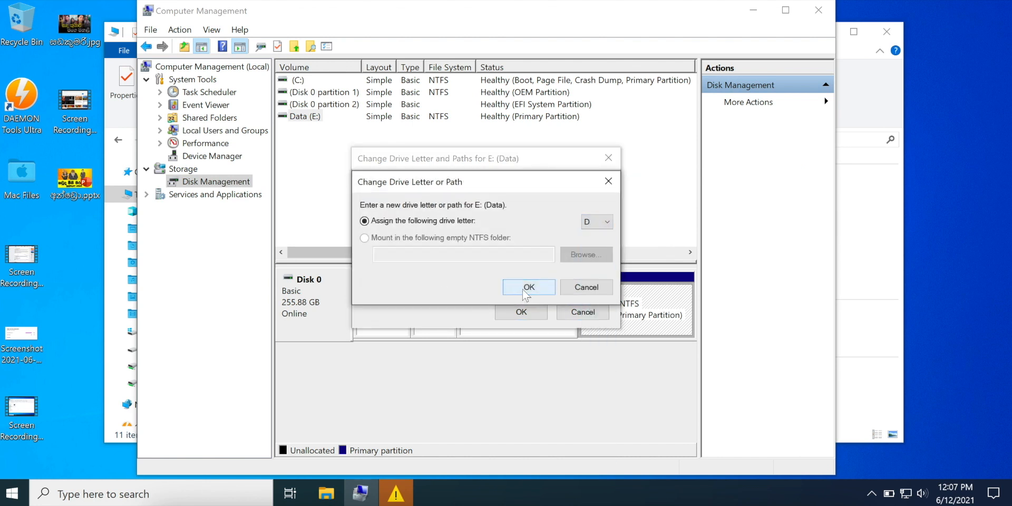
left_click(524, 289)
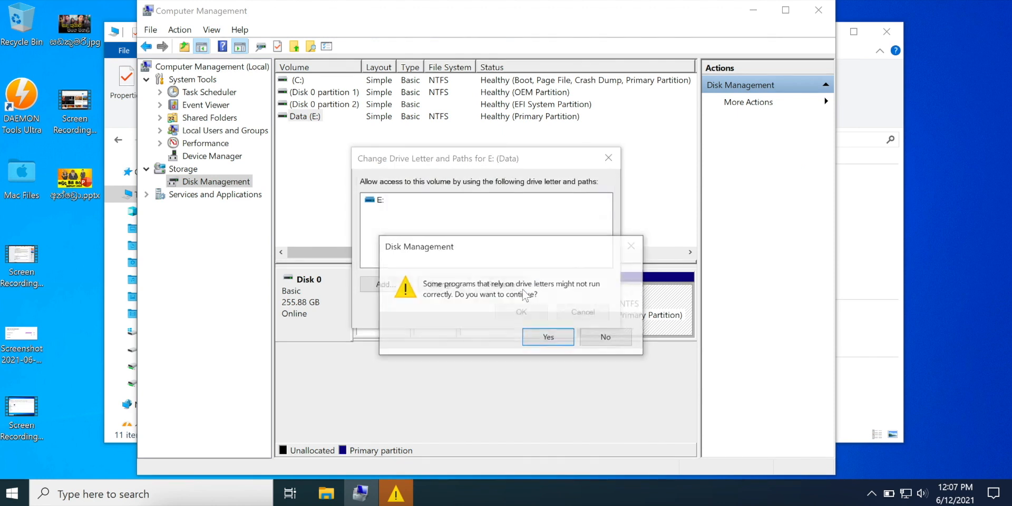
left_click(542, 340)
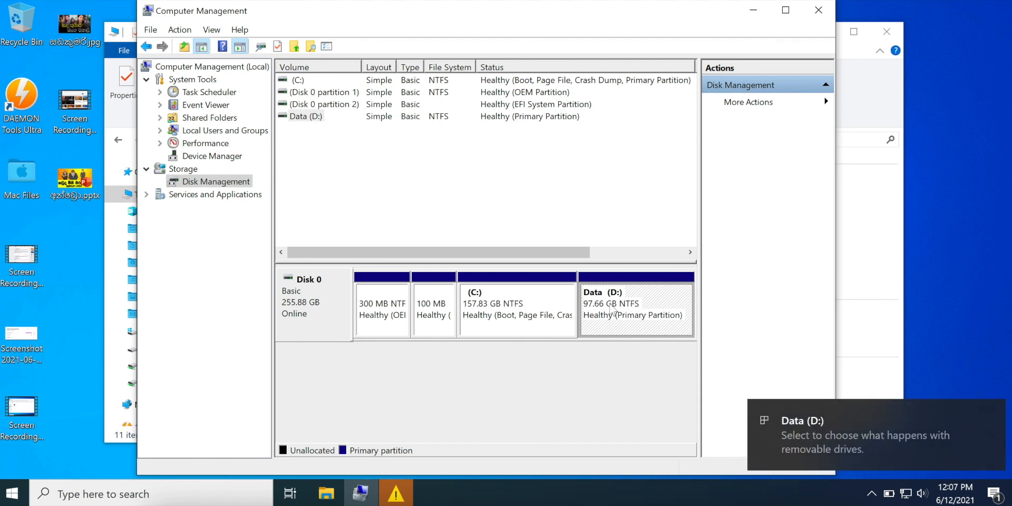
- Switch to File Explorer and check the Data drive's letter under This PC
left_click(861, 198)
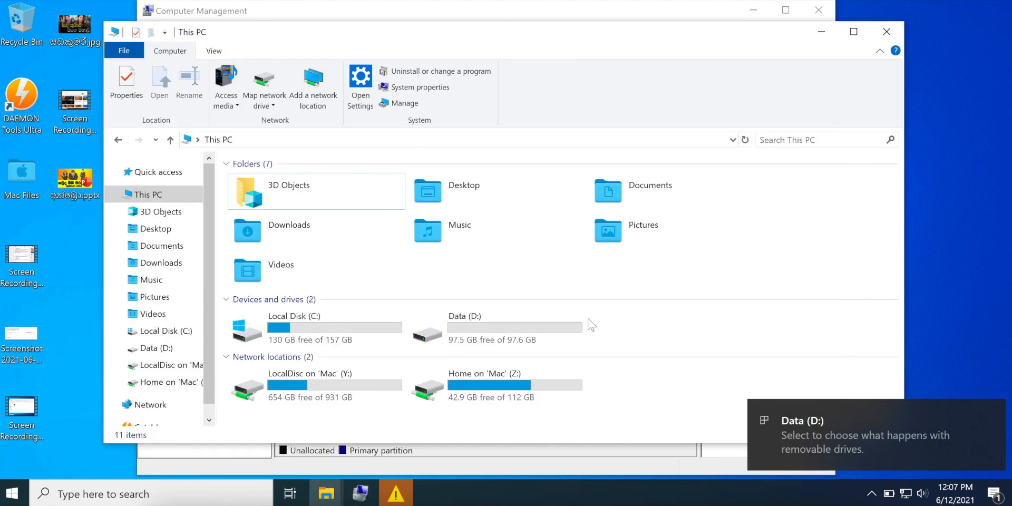
left_click(394, 329)
left_click(432, 326)
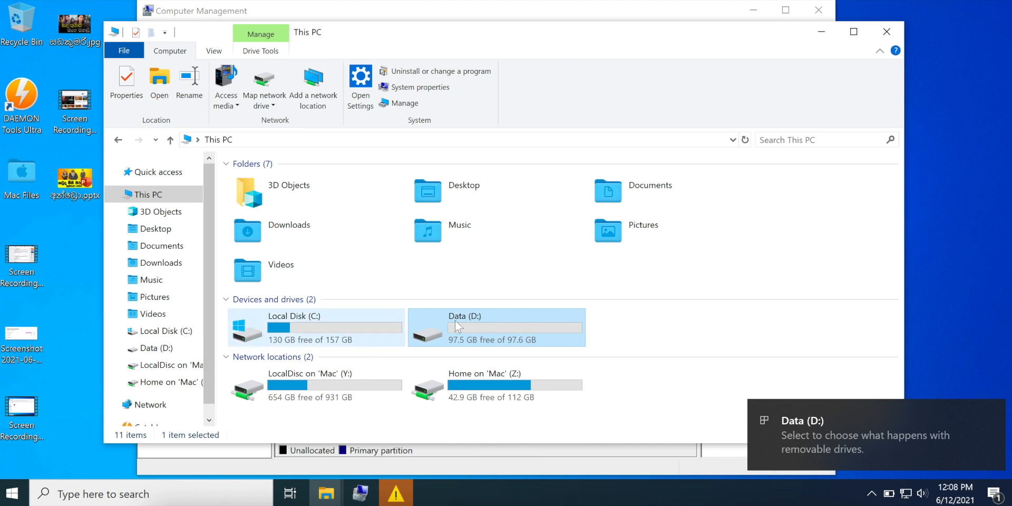
- Switch to Computer Management and re-enable the Virtual DVD-ROM device under DVD/CD-ROM drives in Device Manager
left_click(432, 14)
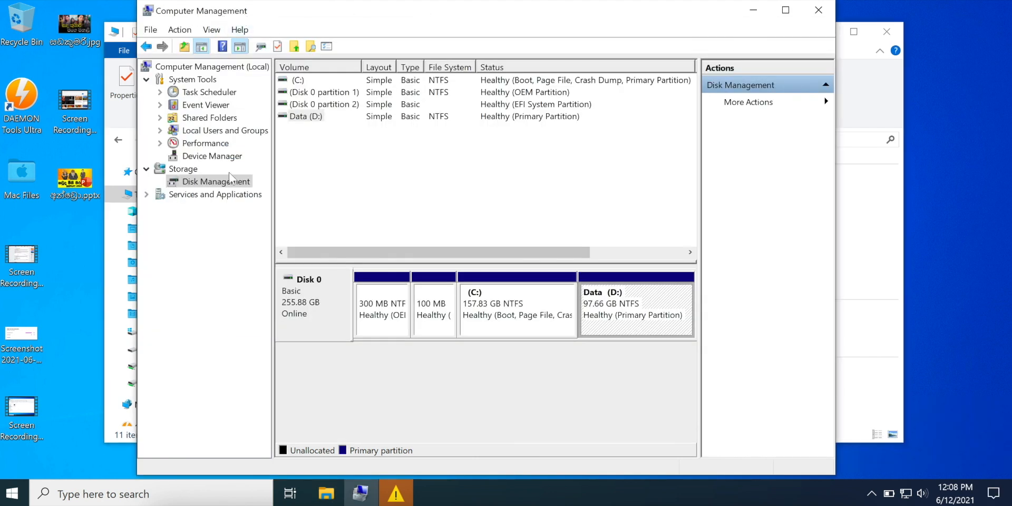
left_click(223, 160)
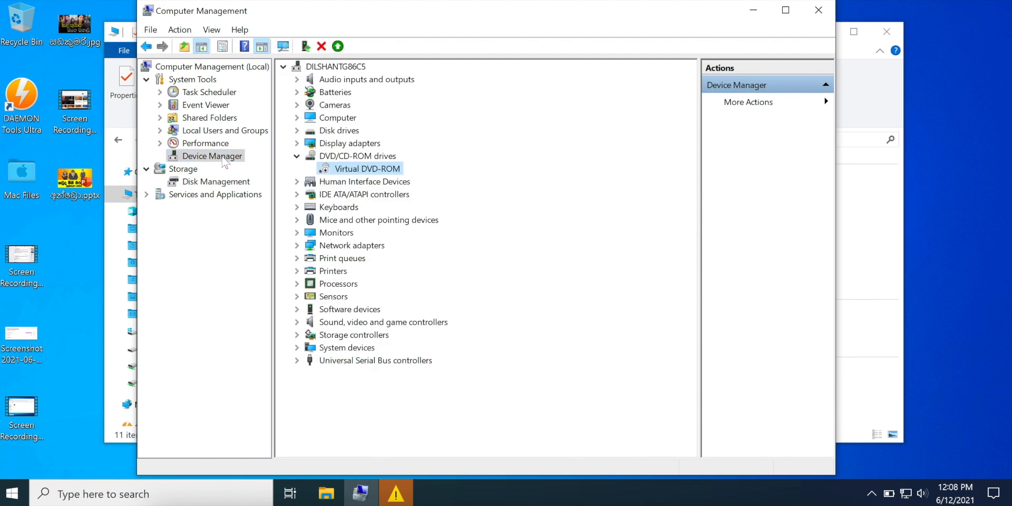
right_click(347, 169)
left_click(384, 194)
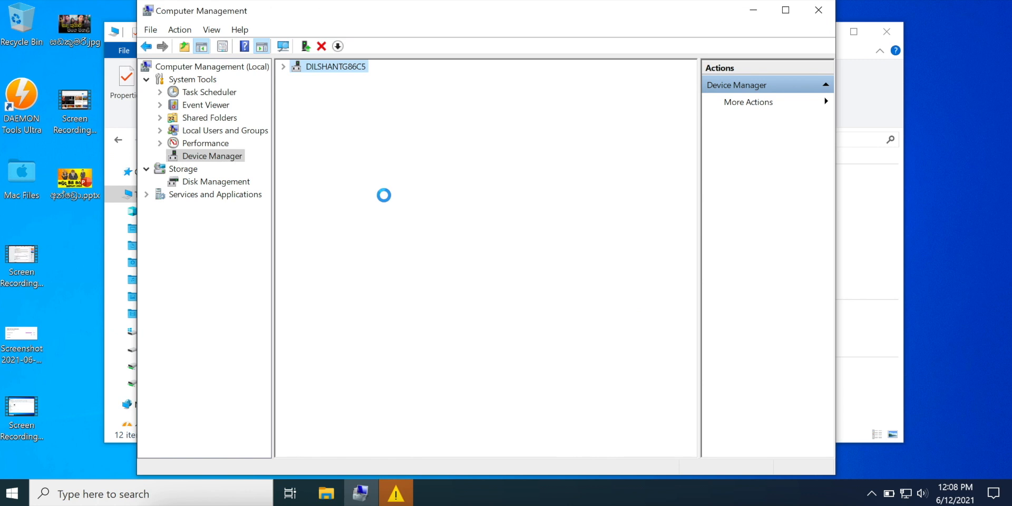
- Switch to File Explorer and compare the letters and sizes of the local, Data and DVD drives under This PC
left_click(861, 221)
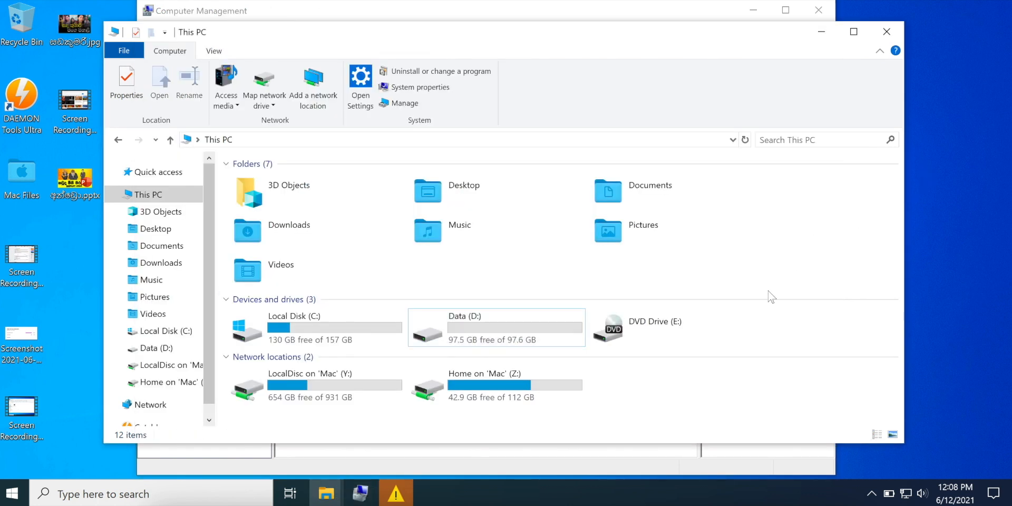
left_click(753, 327)
left_click(349, 318)
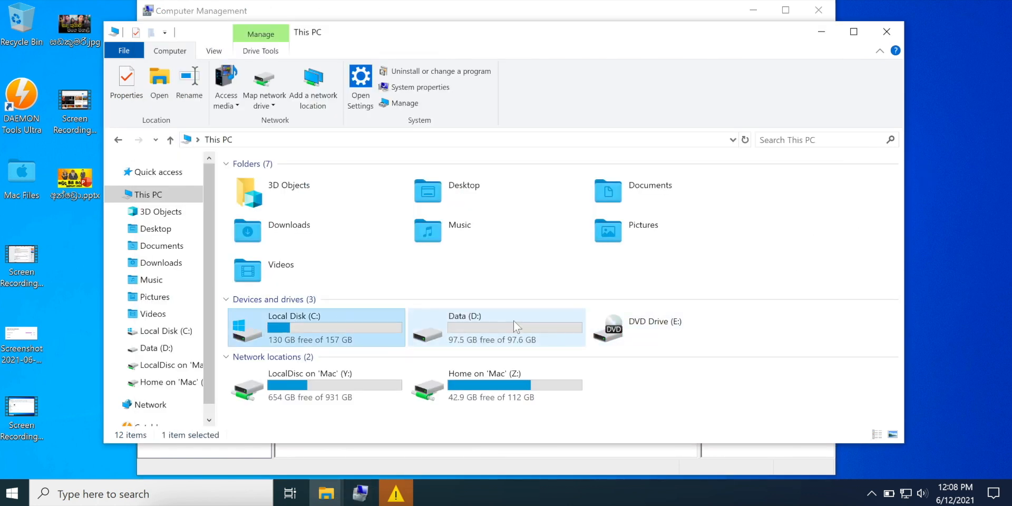
left_click(514, 322)
left_click(390, 317)
left_click(521, 321)
left_click(654, 325)
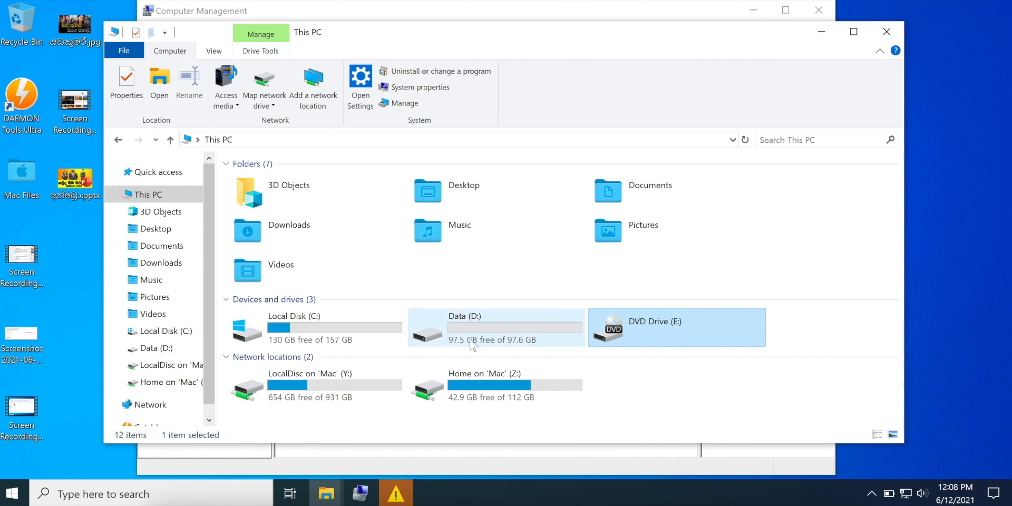
left_click(350, 341)
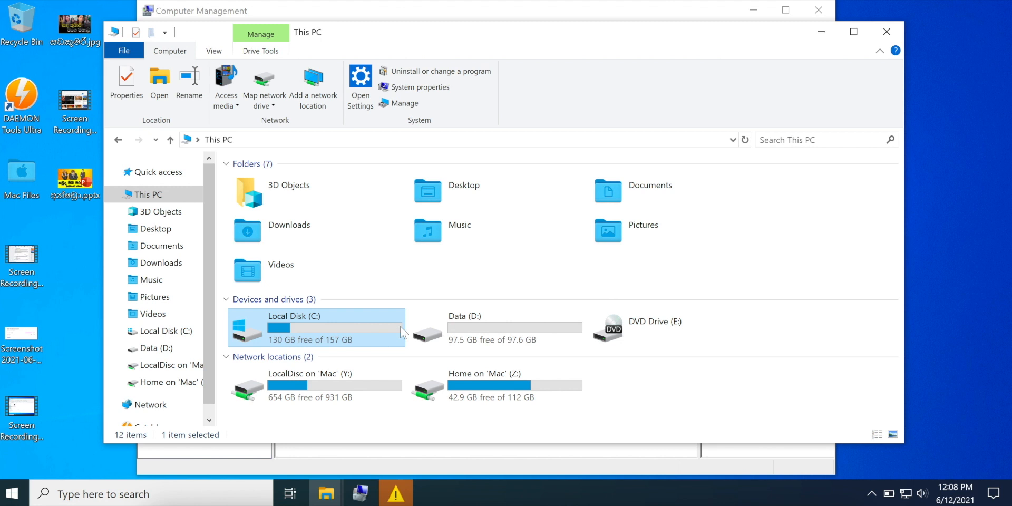
left_click(446, 336)
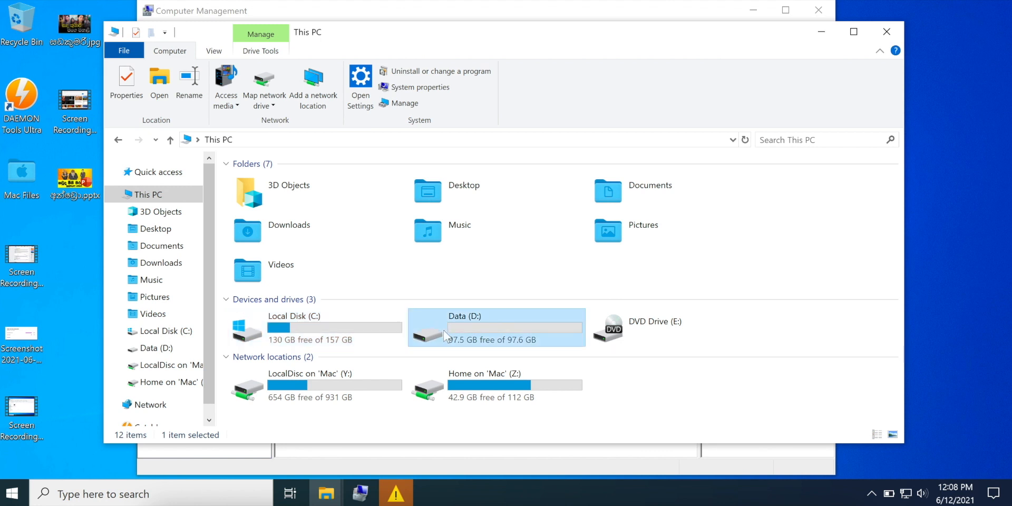
left_click(342, 318)
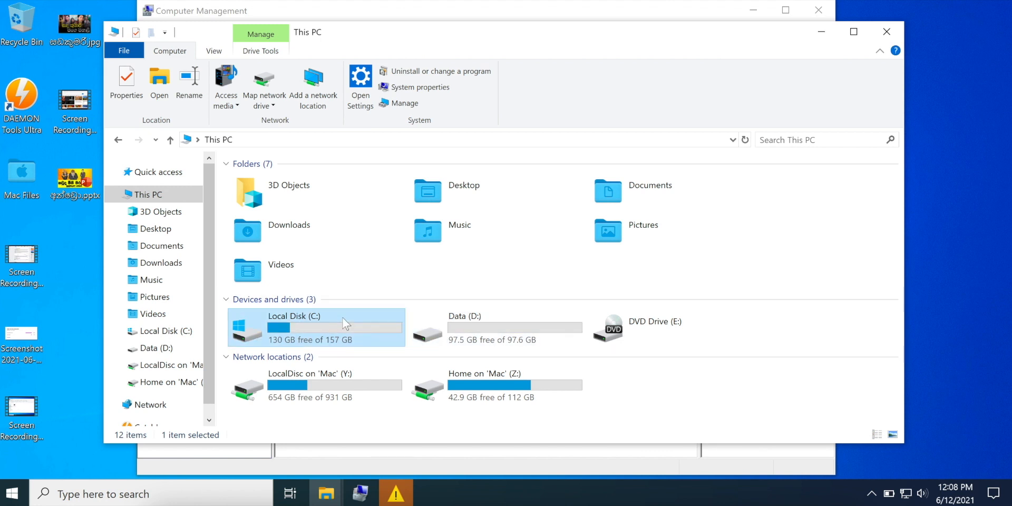
- Switch to Disk Management in Computer Management and delete the Data (D:) volume, accepting the loss of its data
left_click(257, 10)
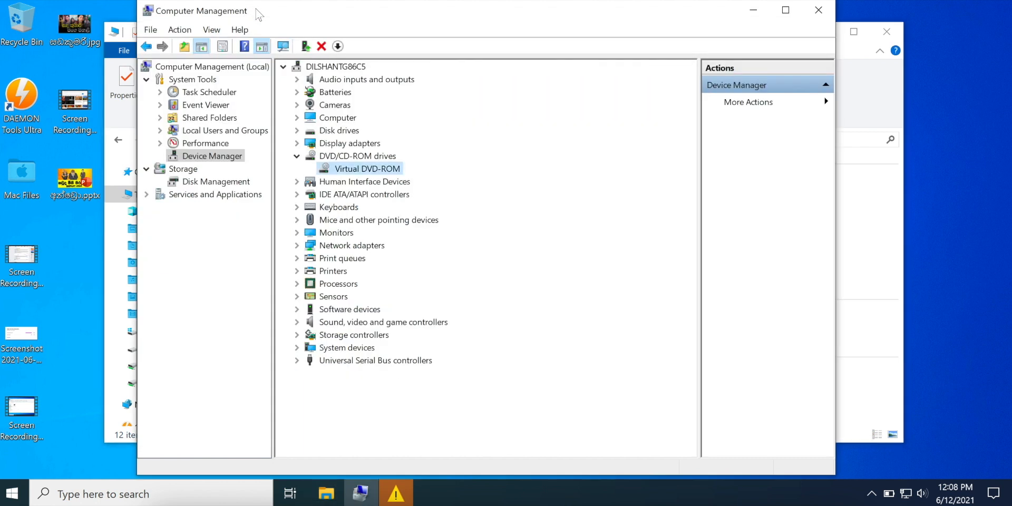
left_click(215, 184)
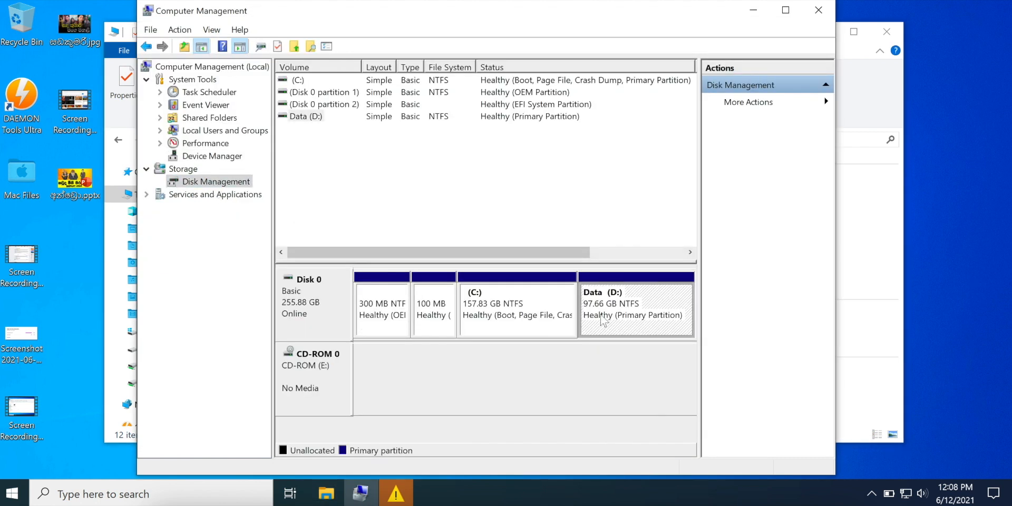
right_click(613, 303)
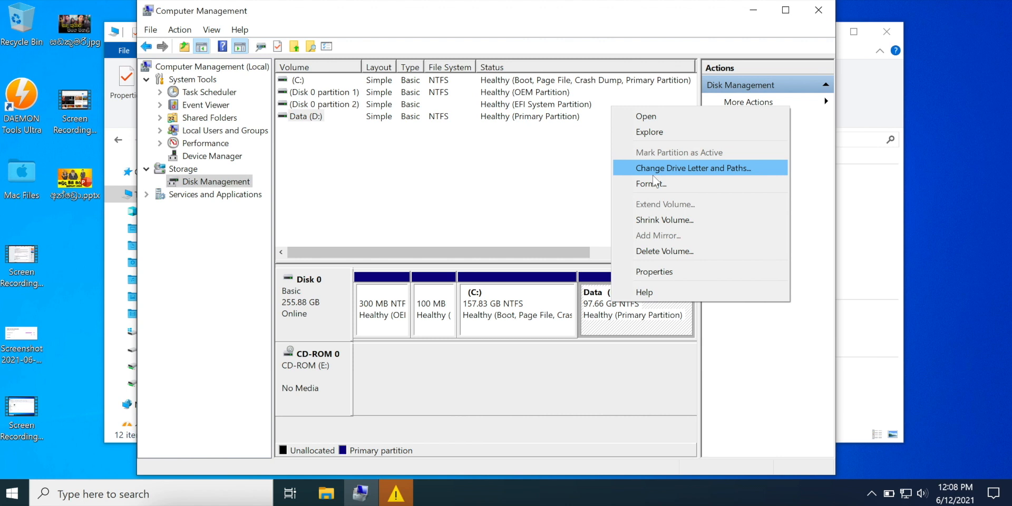
left_click(665, 250)
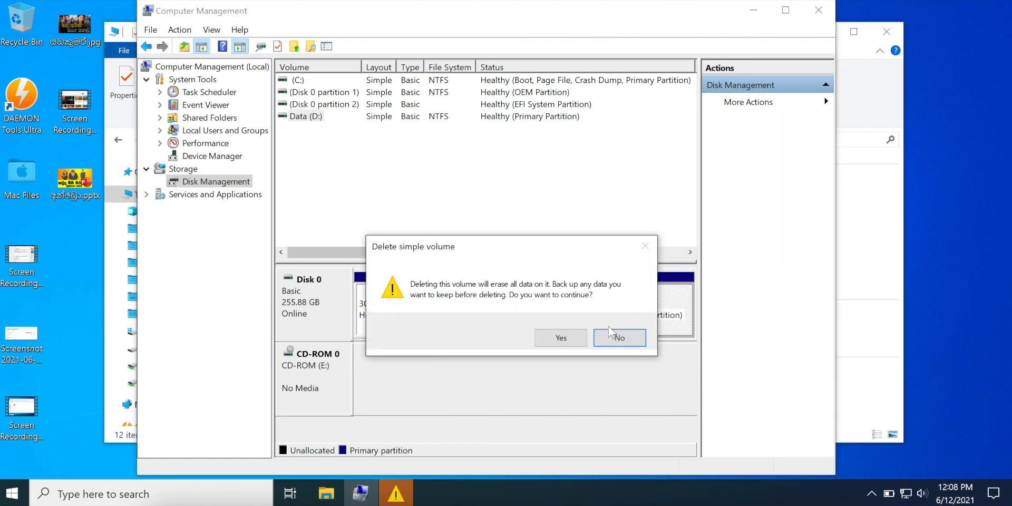
left_click(562, 338)
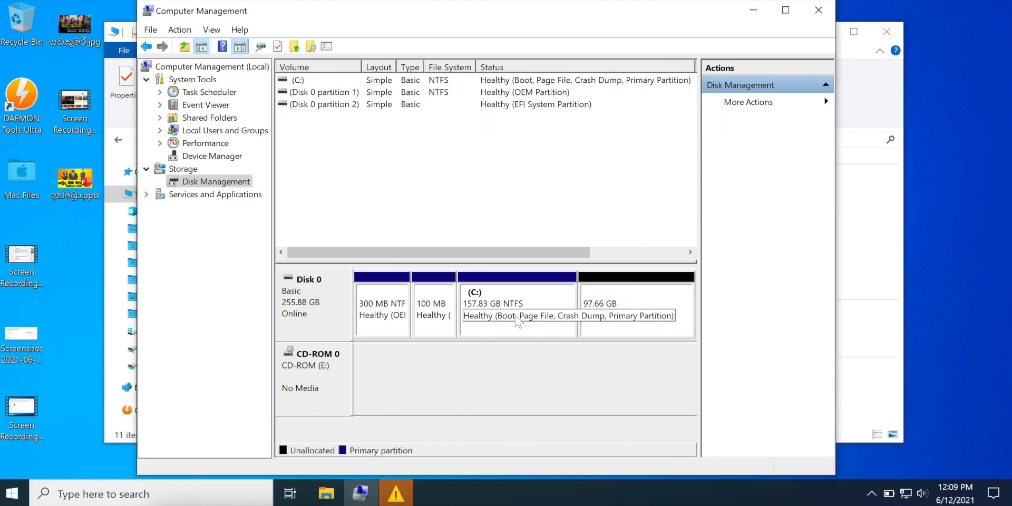
- Extend the C: volume with all 99999 MB of unallocated space on Disk 0 using the Extend Volume Wizard
left_click(494, 319)
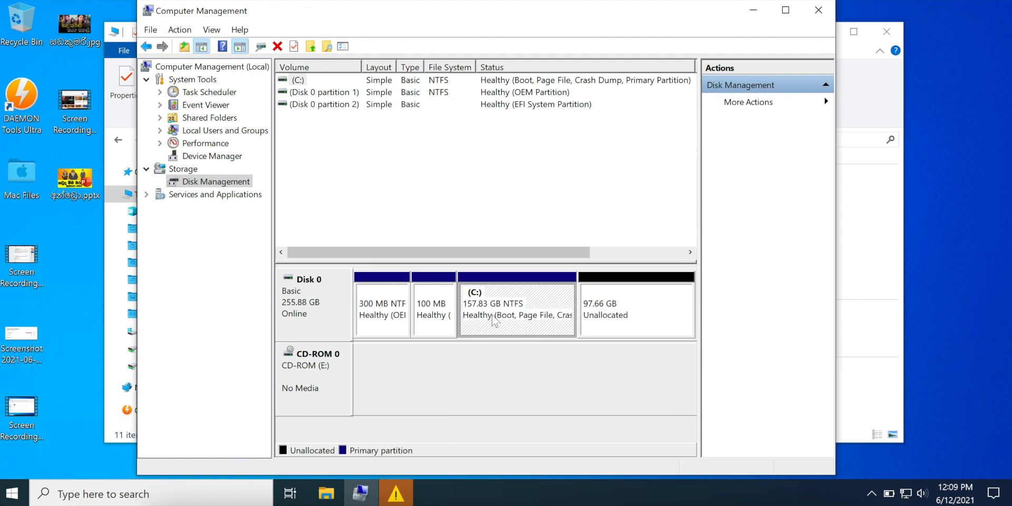
right_click(493, 316)
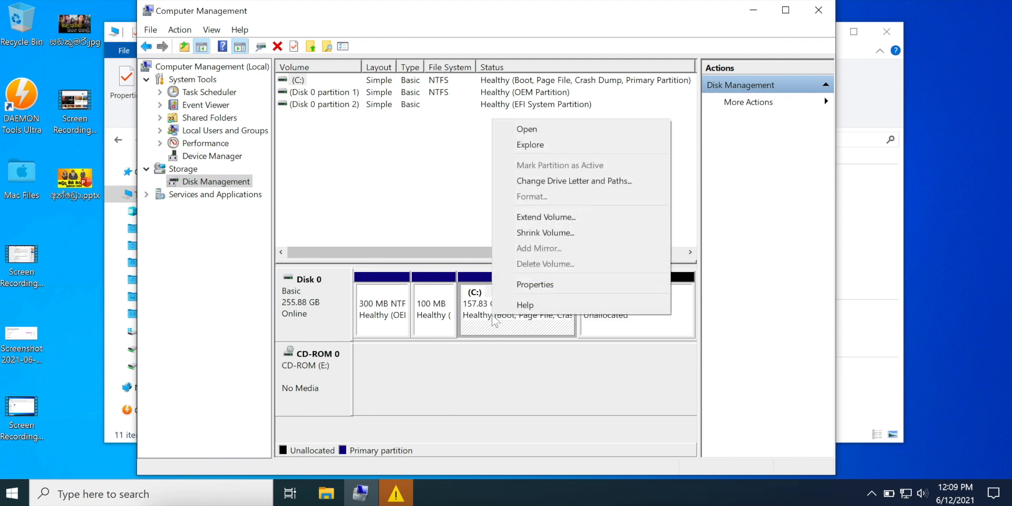
left_click(533, 217)
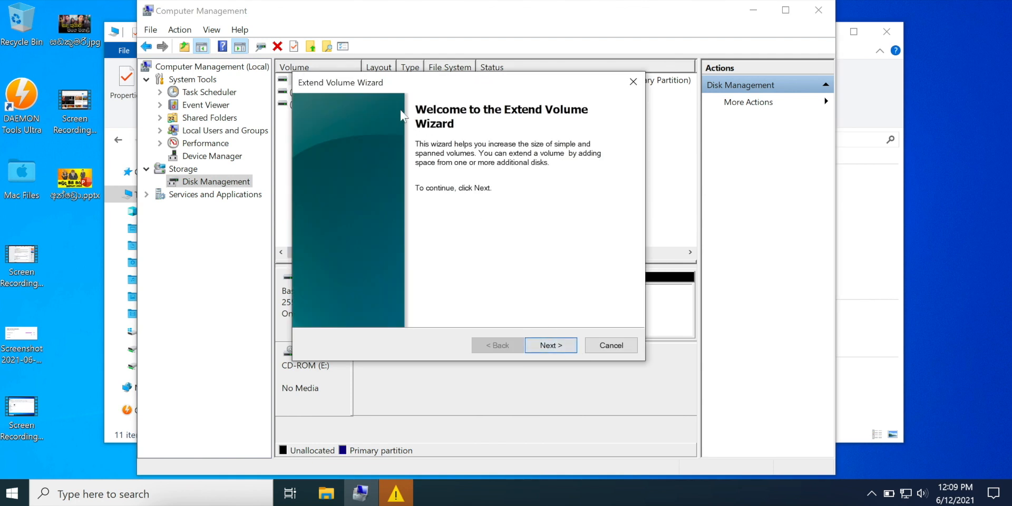
left_click(553, 348)
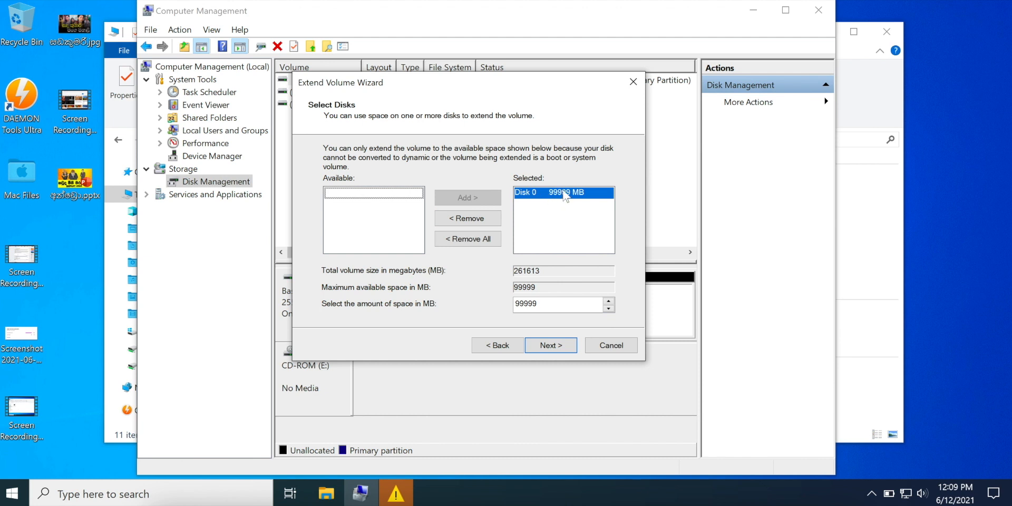
left_click(558, 346)
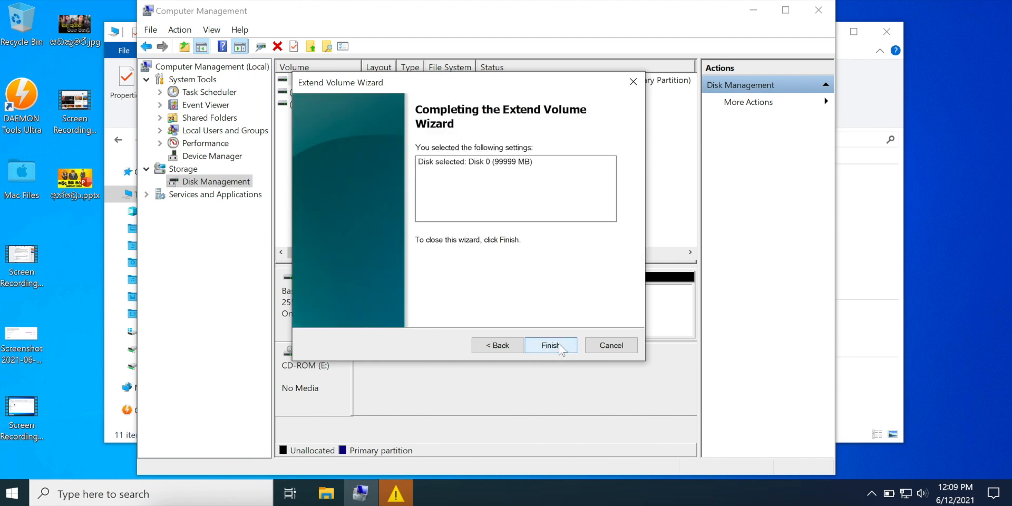
left_click(559, 346)
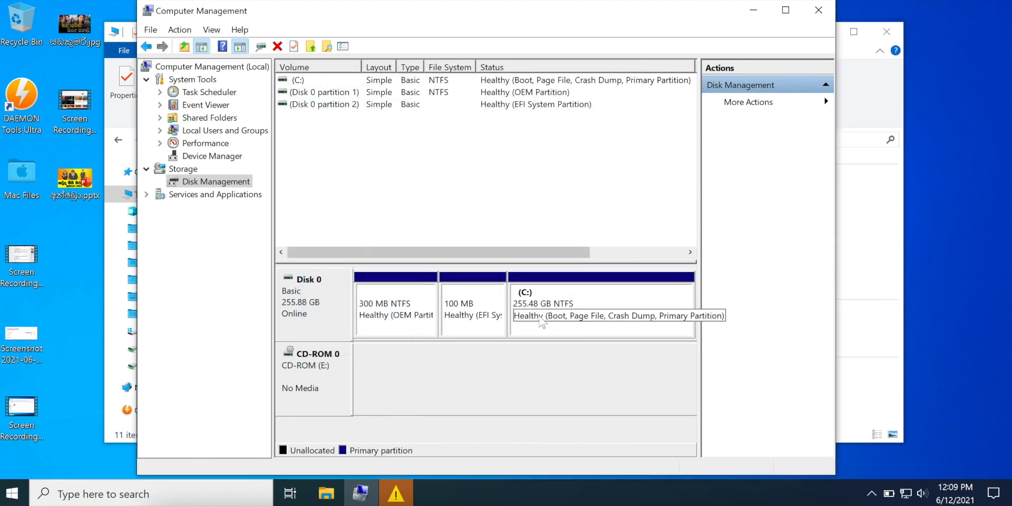
- Switch to File Explorer, refresh This PC and check the capacity of Local Disk (C:)
left_click(850, 216)
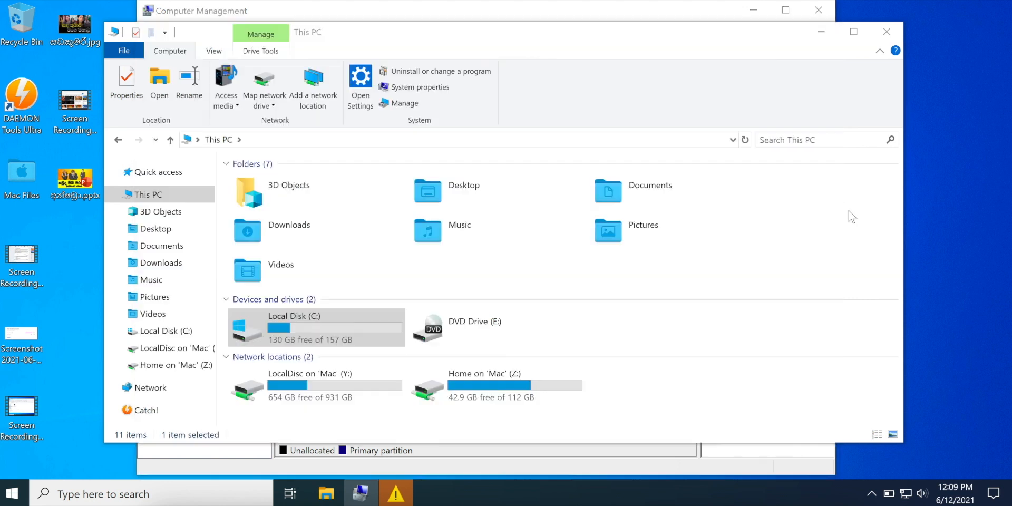
right_click(761, 256)
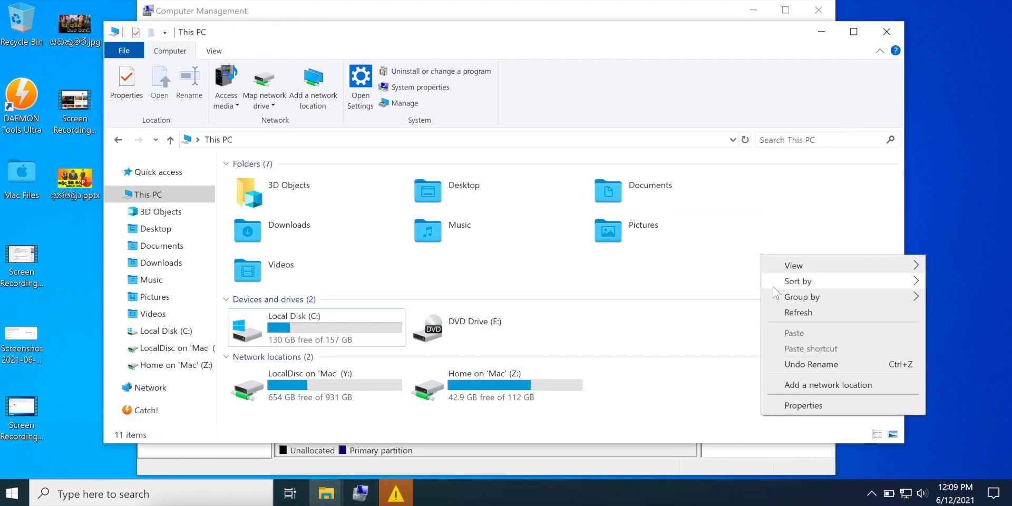
left_click(780, 312)
left_click(343, 346)
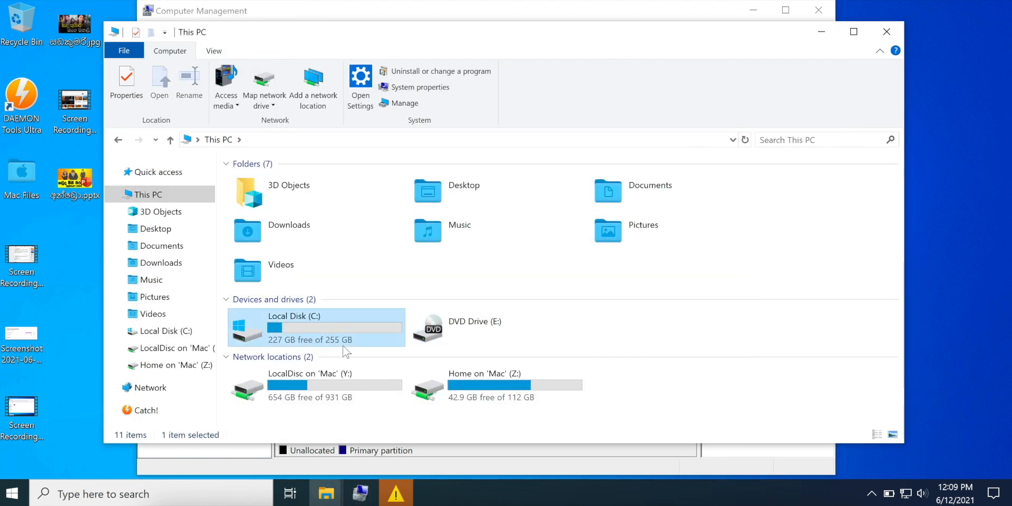